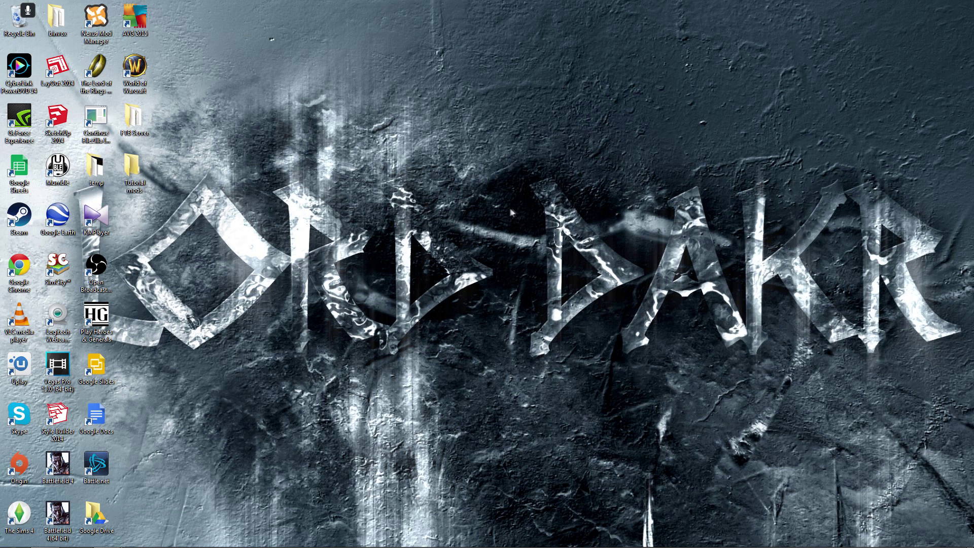
pyautogui.moveTo(505, 172); pyautogui.dragTo(228, 350)
pyautogui.moveTo(272, 175); pyautogui.dragTo(501, 366)
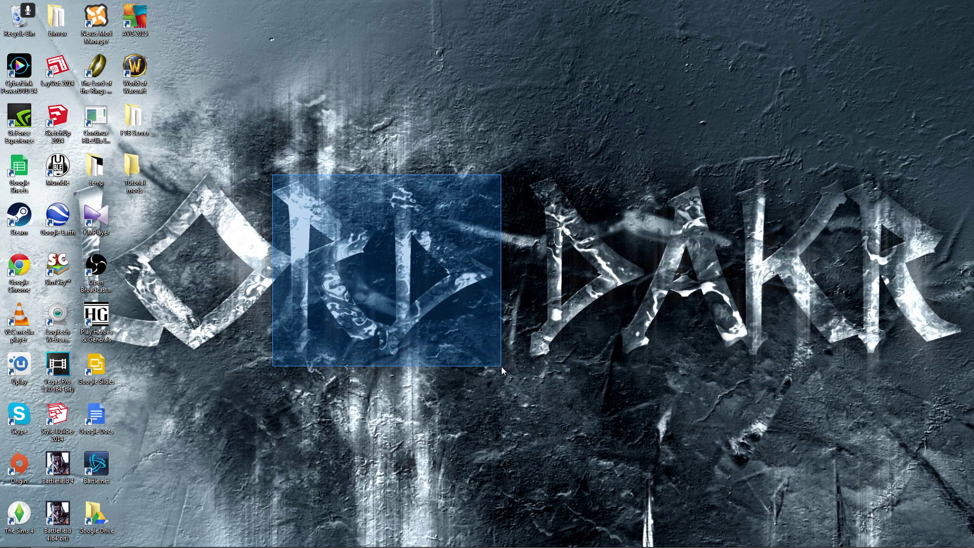
pyautogui.moveTo(515, 164); pyautogui.dragTo(272, 370)
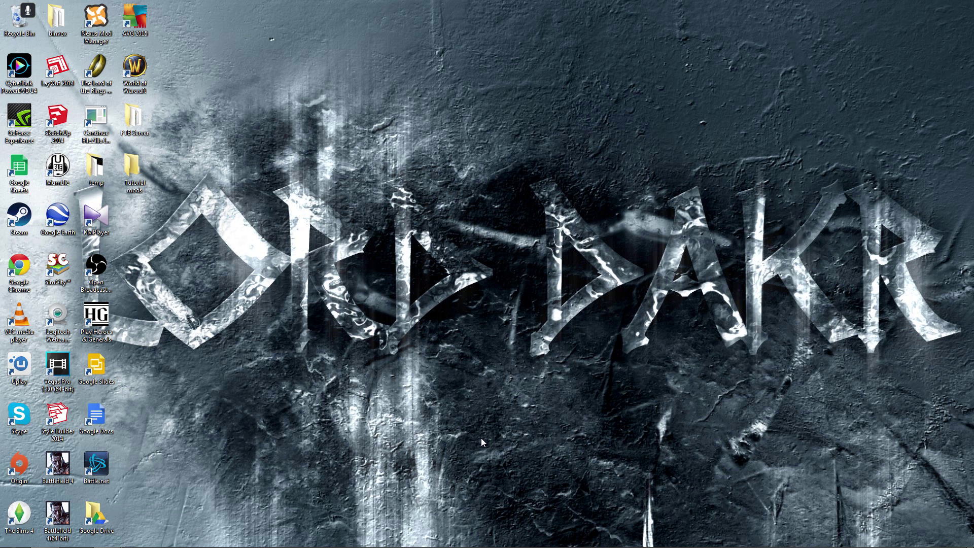
pyautogui.moveTo(510, 177); pyautogui.dragTo(266, 400)
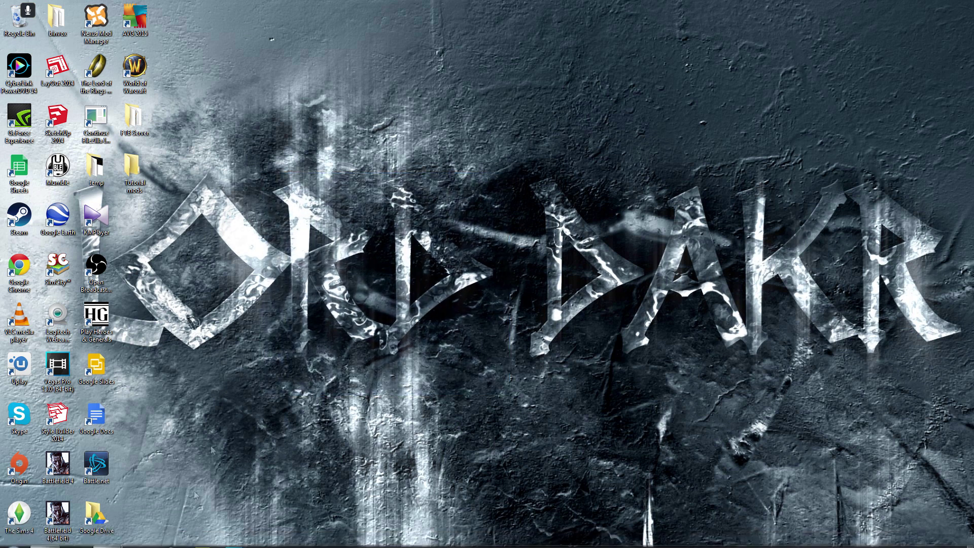
# Step: Switch to the Chrome window showing the Shaders Mod thread on Minecraft Forum and highlight its address and title
pyautogui.moveTo(107, 538)
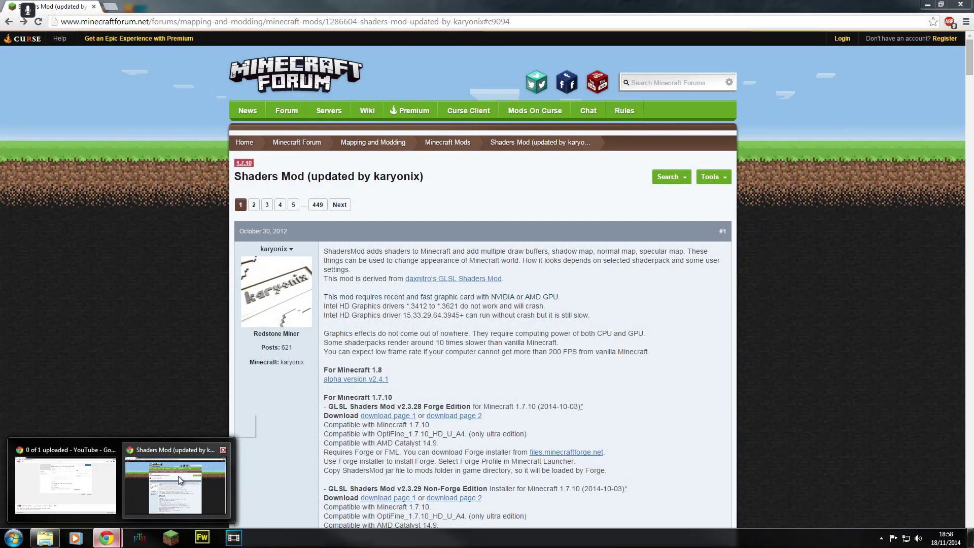
pyautogui.click(178, 476)
pyautogui.click(375, 22)
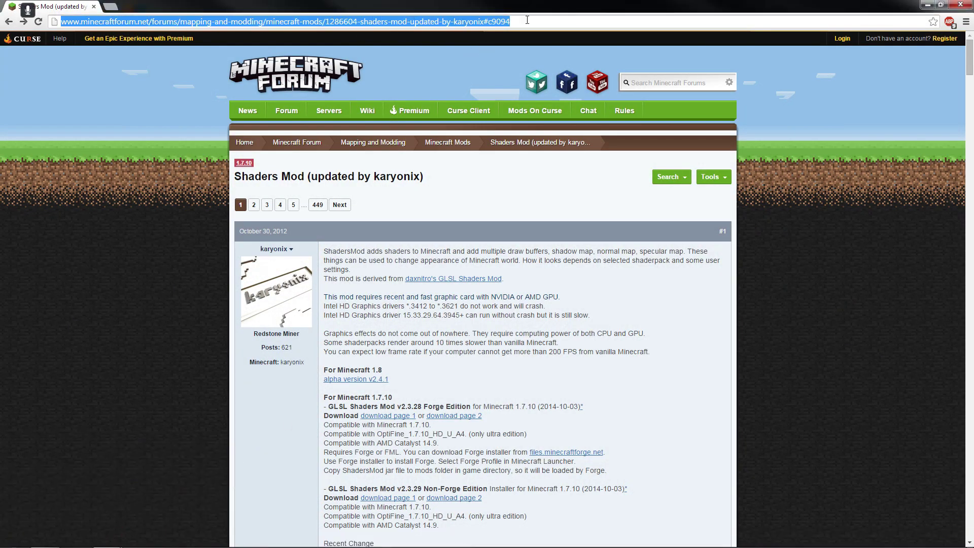
pyautogui.moveTo(236, 173); pyautogui.dragTo(374, 177)
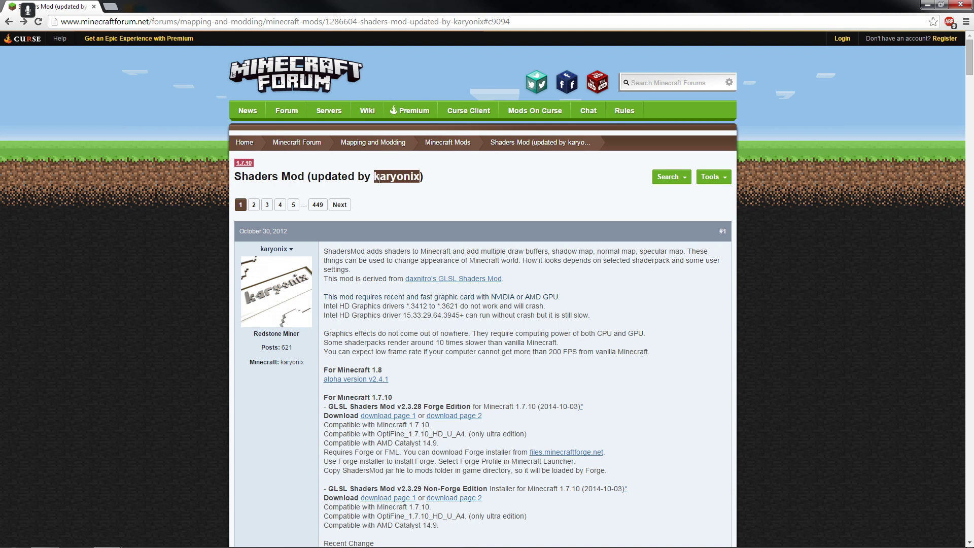
pyautogui.click(378, 179)
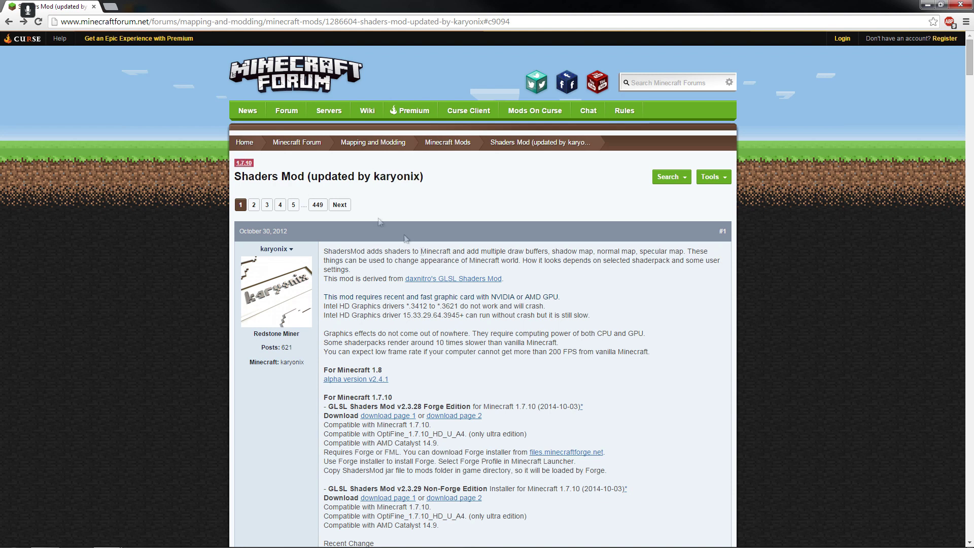
# Step: Open the alpha version v2.4.1 post listed for Minecraft 1.8 in the Shaders Mod thread
pyautogui.scroll(-1, 403, 364)
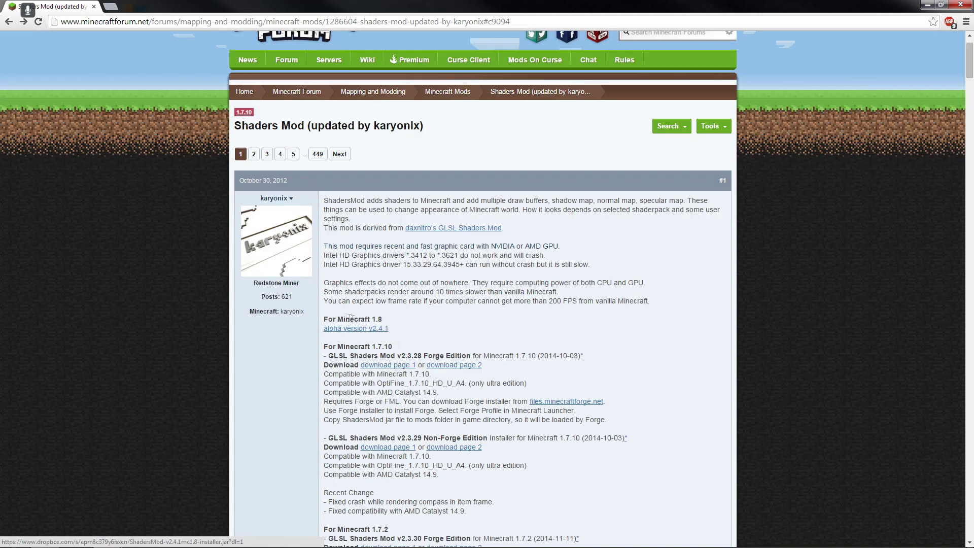
pyautogui.moveTo(325, 318); pyautogui.dragTo(400, 319)
pyautogui.click(370, 331)
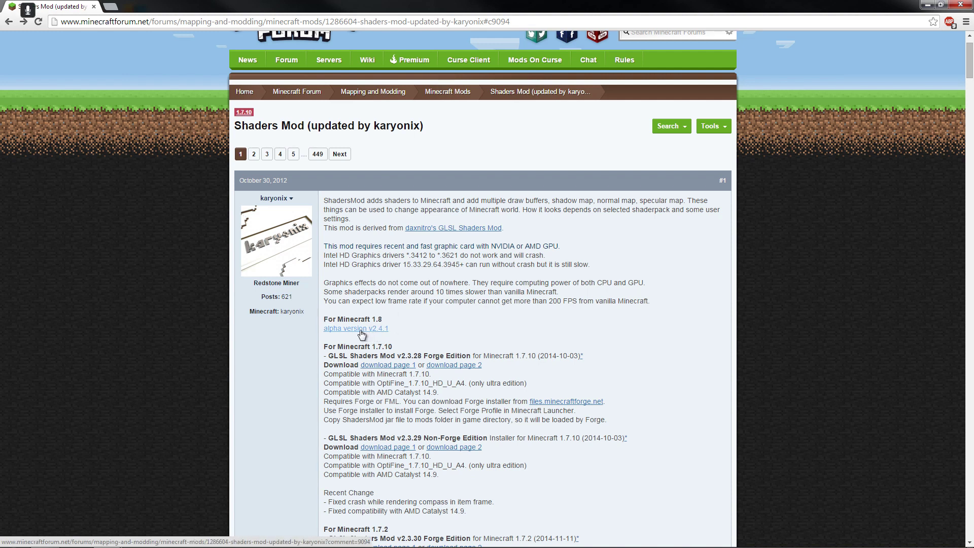
pyautogui.click(362, 333)
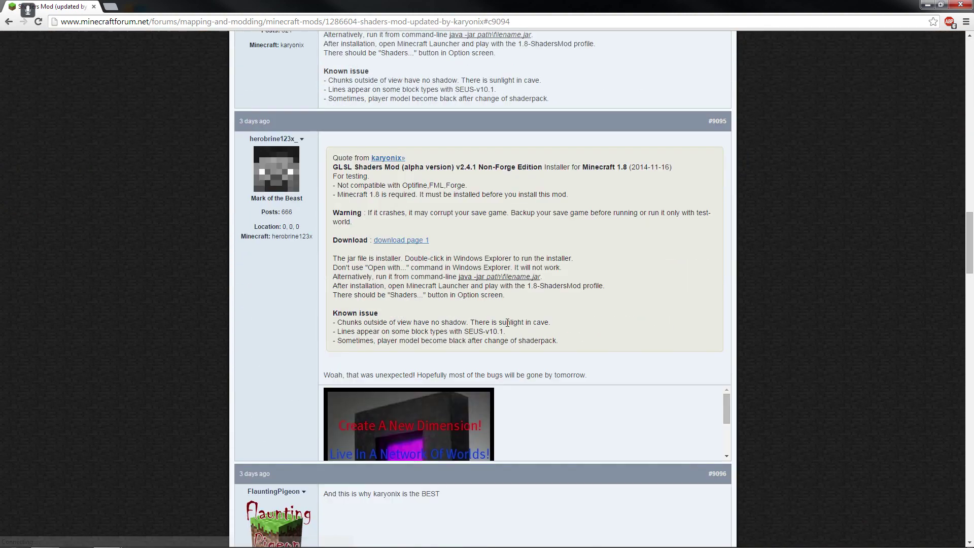
# Step: Download ShadersMod-v2.4.1mc1.8-installer.jar through the post's download page 1, skipping the ad and keeping the flagged file
pyautogui.click(393, 243)
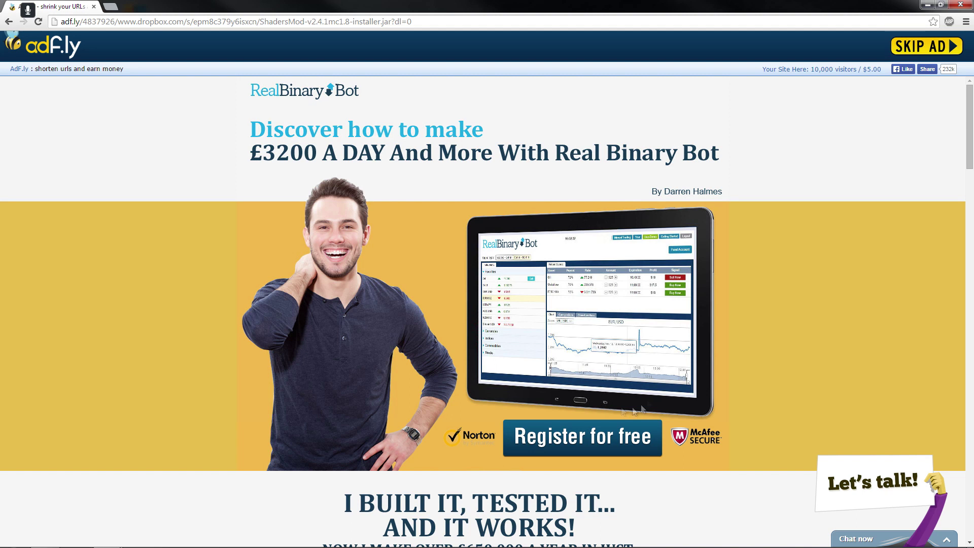
pyautogui.click(921, 47)
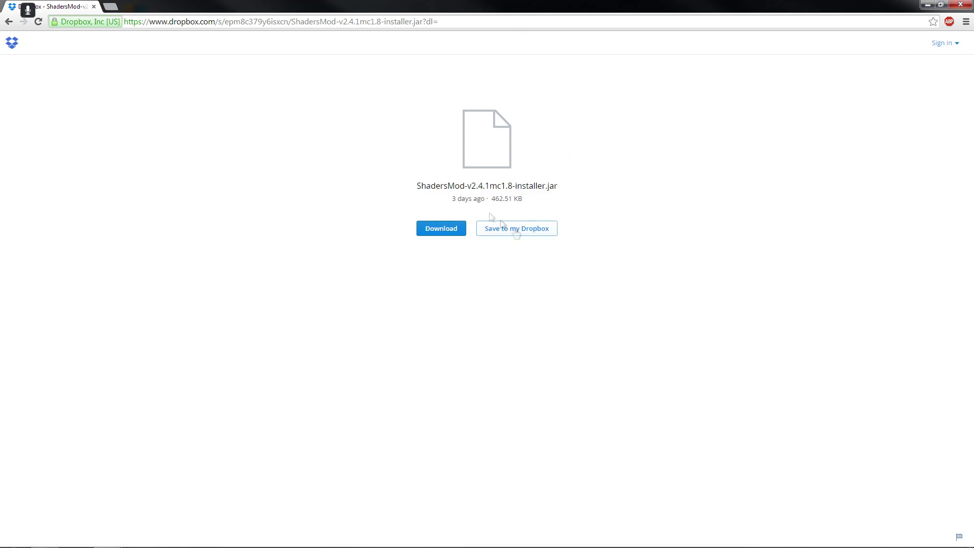
pyautogui.moveTo(456, 198)
pyautogui.mouseDown()
pyautogui.moveTo(489, 199)
pyautogui.moveTo(451, 199)
pyautogui.mouseUp()
pyautogui.click(490, 210)
pyautogui.click(433, 230)
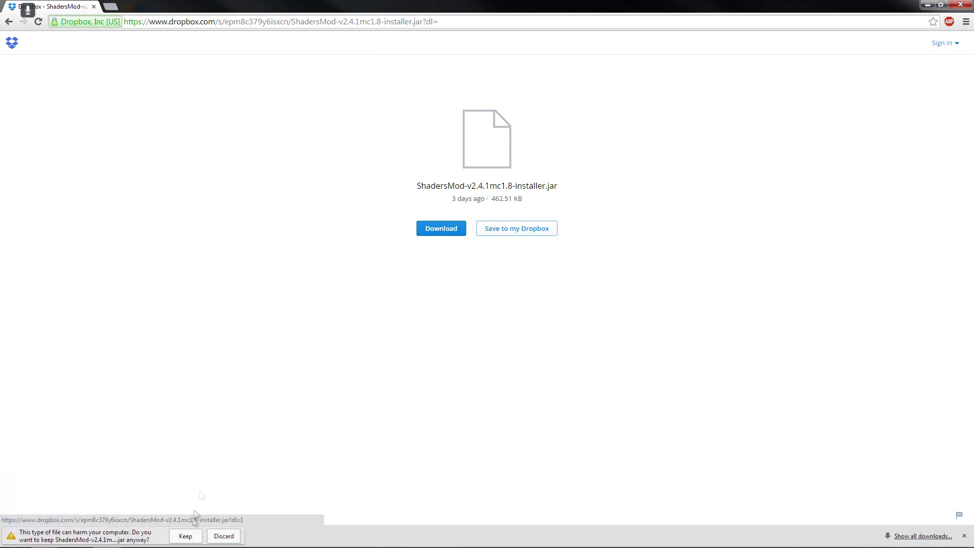
pyautogui.click(188, 536)
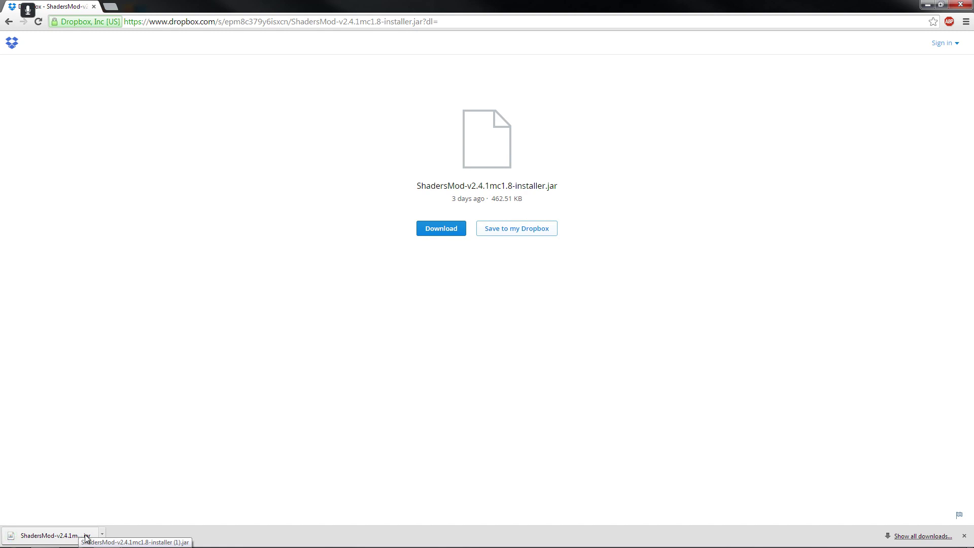
# Step: Open the desktop's Tutorial mods folder beside the reduced browser window and place the downloaded installer in it
pyautogui.click(940, 4)
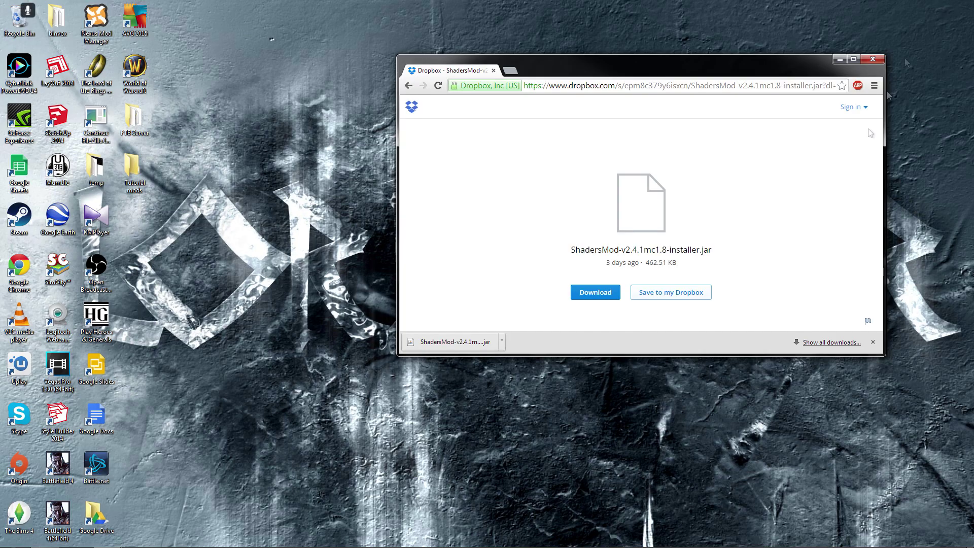
pyautogui.doubleClick(132, 170)
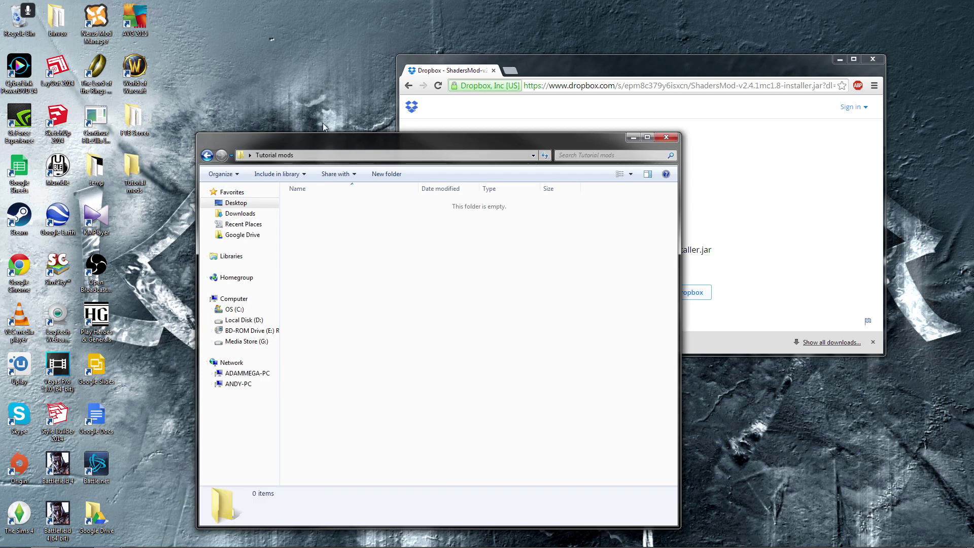
pyautogui.moveTo(283, 145); pyautogui.dragTo(181, 85)
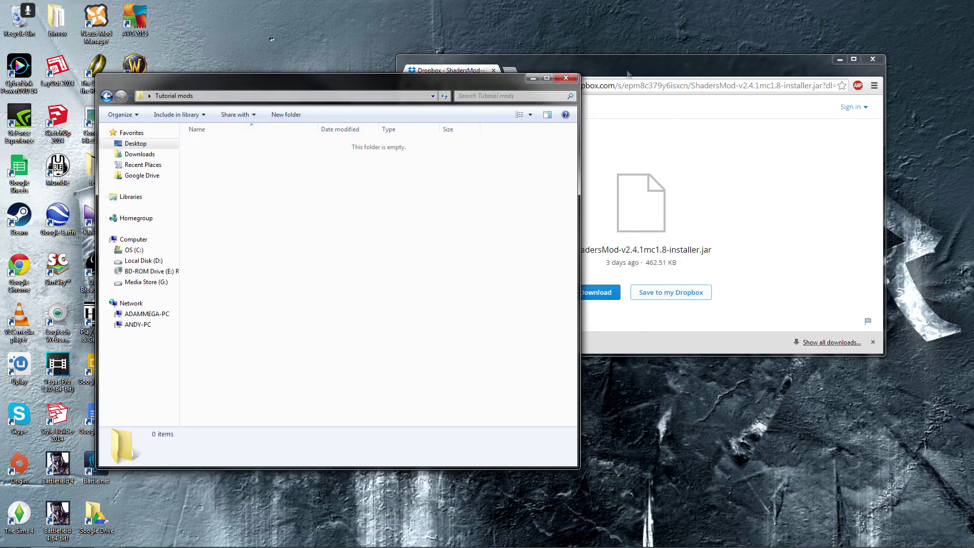
pyautogui.moveTo(627, 73); pyautogui.dragTo(687, 74)
pyautogui.moveTo(519, 336); pyautogui.dragTo(296, 174)
# Step: Rename the installer in the Tutorial mods folder to ShadersMod-v2.4.1mc1.8-installer
pyautogui.rightClick(294, 144)
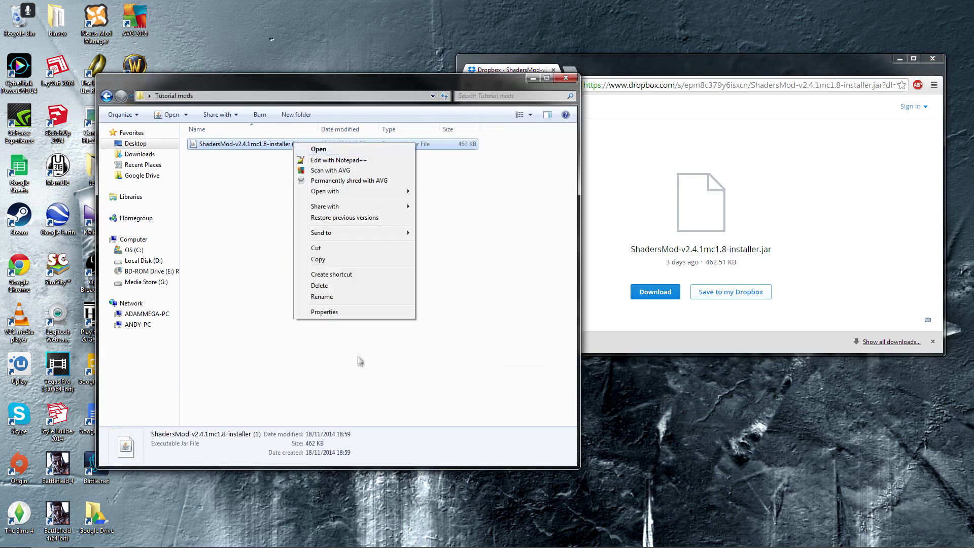
pyautogui.click(340, 301)
pyautogui.press('End')
pyautogui.press('BackSpace')
pyautogui.press('BackSpace')
pyautogui.press('BackSpace')
pyautogui.press('BackSpace')
pyautogui.press('Return')
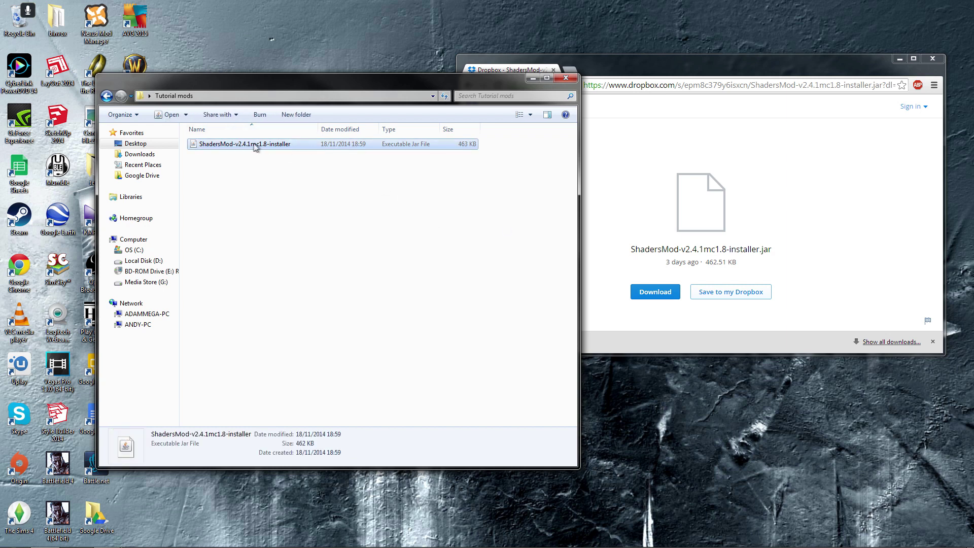
pyautogui.click(336, 320)
# Step: Start the Minecraft launcher, allowing the unverified program to run, and check the available profiles
pyautogui.click(171, 536)
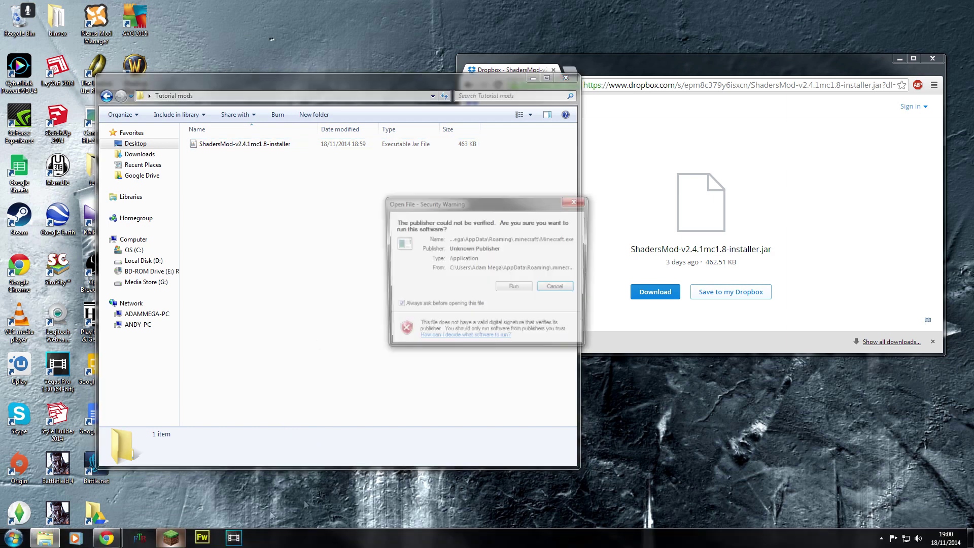
pyautogui.click(514, 289)
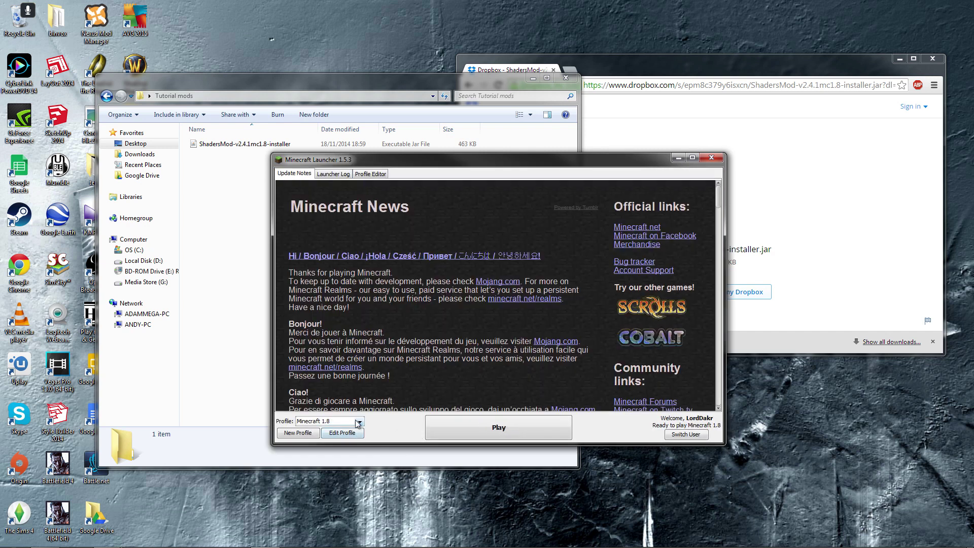
pyautogui.click(358, 422)
pyautogui.click(325, 432)
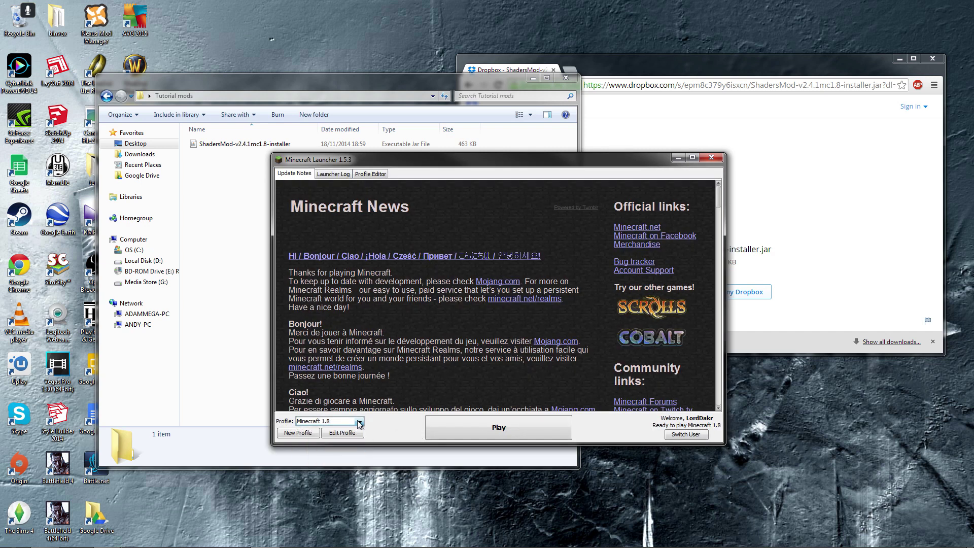
# Step: Delete the existing Minecraft 1.8 profile from the launcher's profile list and confirm the deletion
pyautogui.click(344, 174)
pyautogui.click(371, 173)
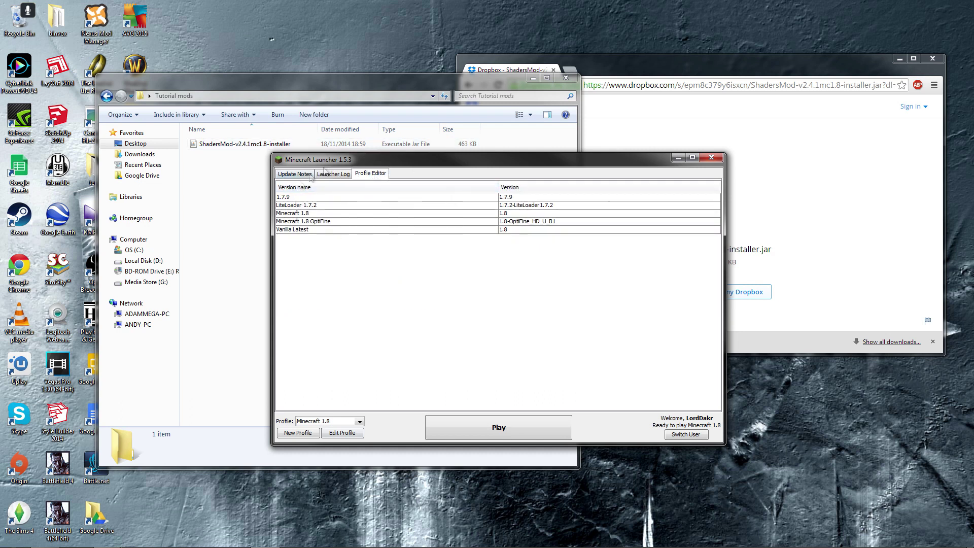
pyautogui.click(307, 215)
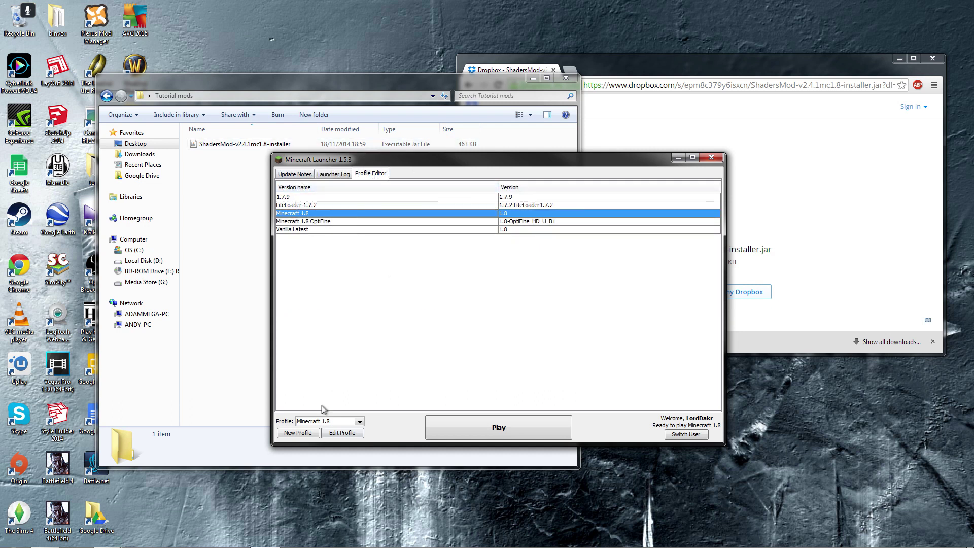
pyautogui.rightClick(313, 218)
pyautogui.click(341, 243)
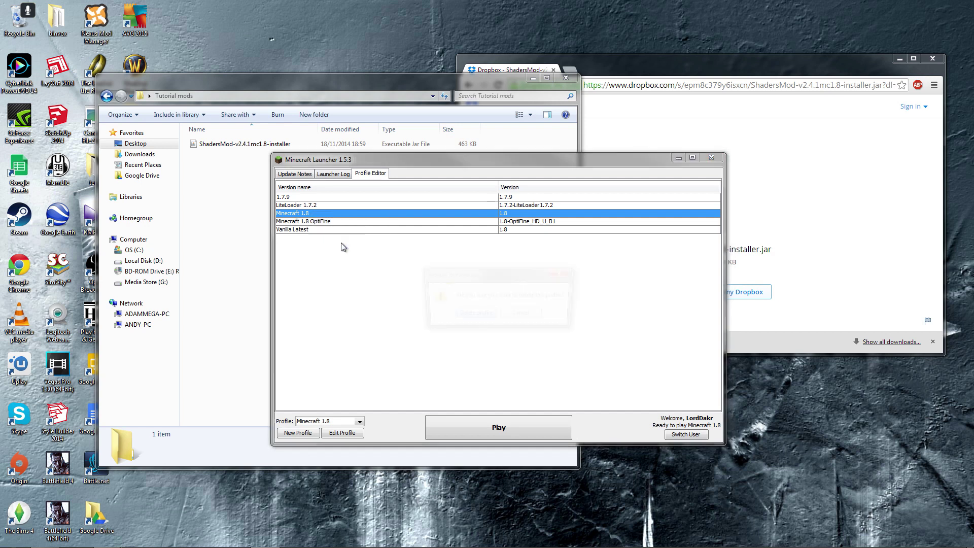
pyautogui.click(482, 314)
# Step: Create a new launcher profile named Minecraft 1.8 and set its version to release 1.8
pyautogui.click(304, 173)
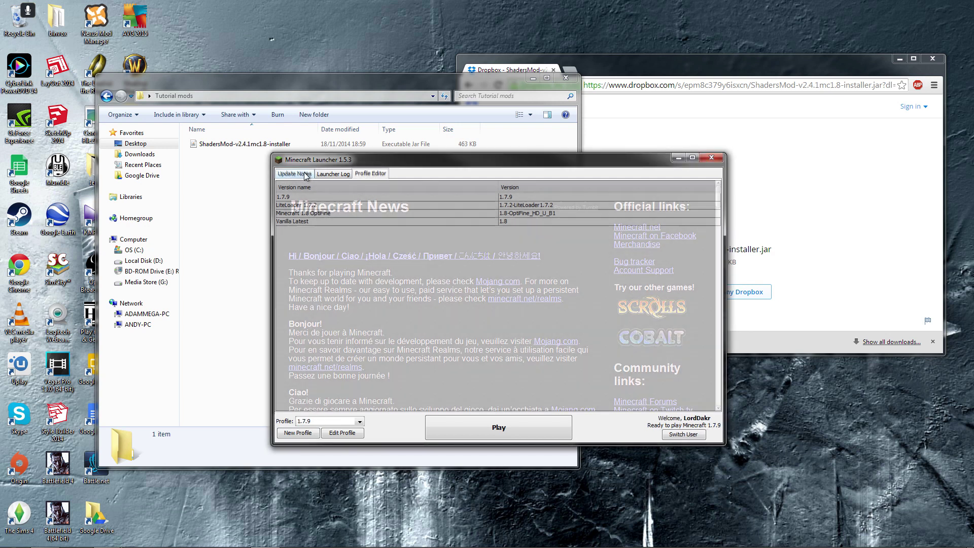
pyautogui.click(304, 434)
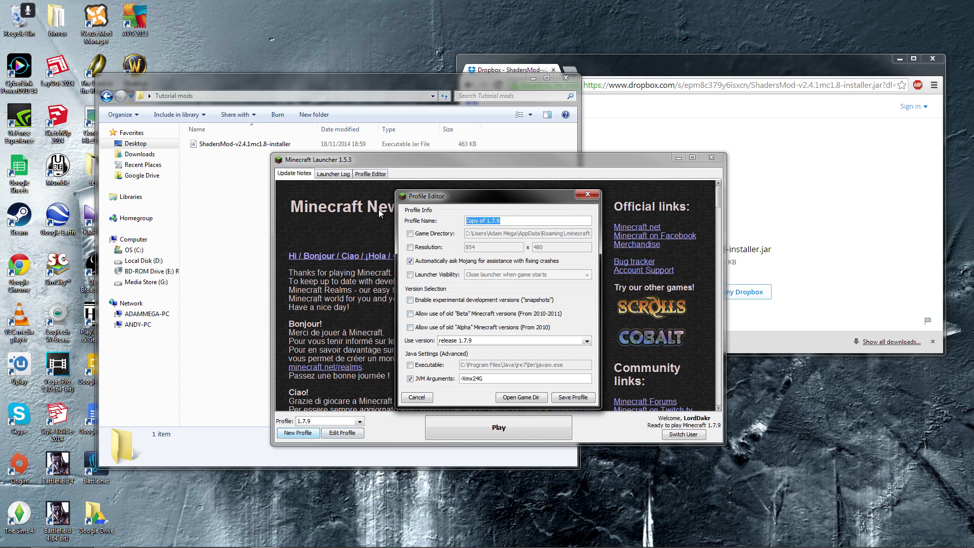
pyautogui.write('Minecraft 1.8')
pyautogui.click(489, 340)
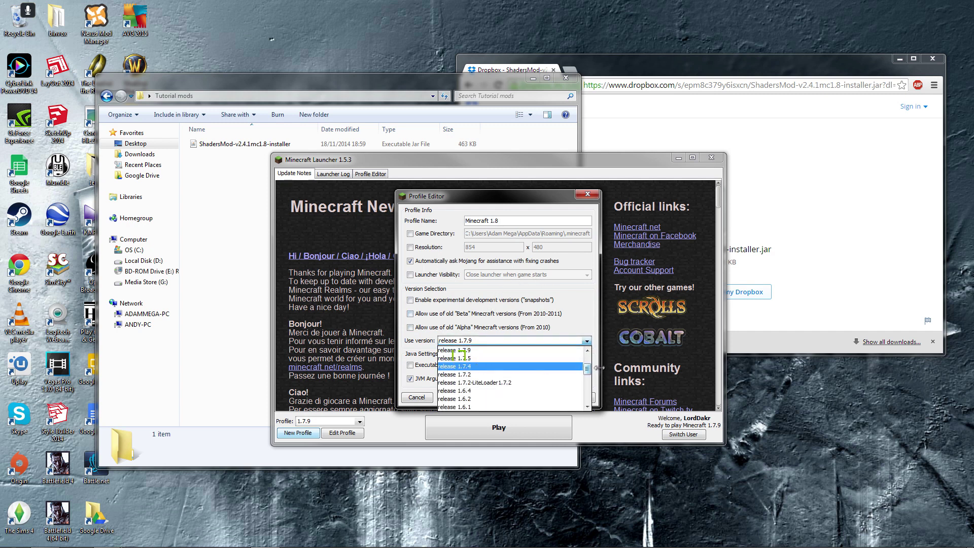
pyautogui.moveTo(587, 371); pyautogui.dragTo(588, 366)
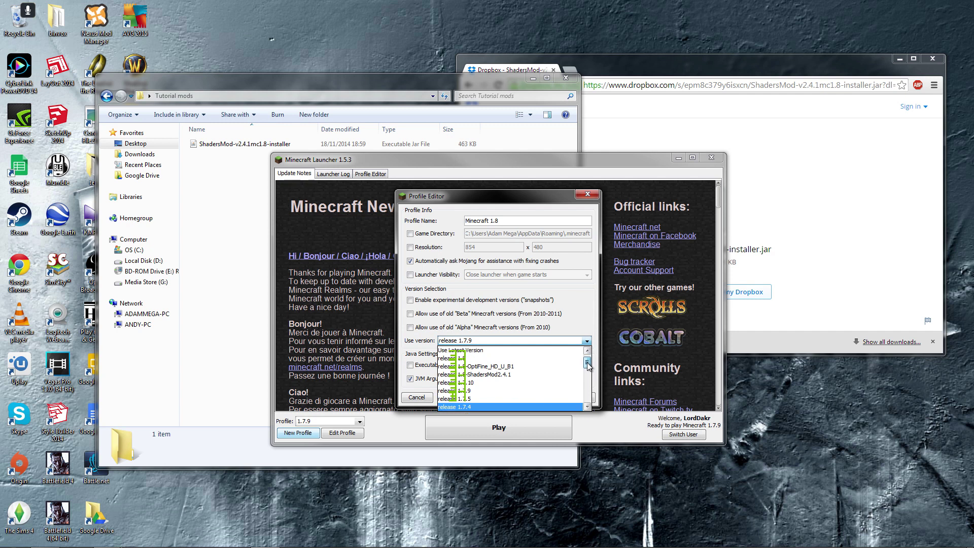
pyautogui.click(472, 359)
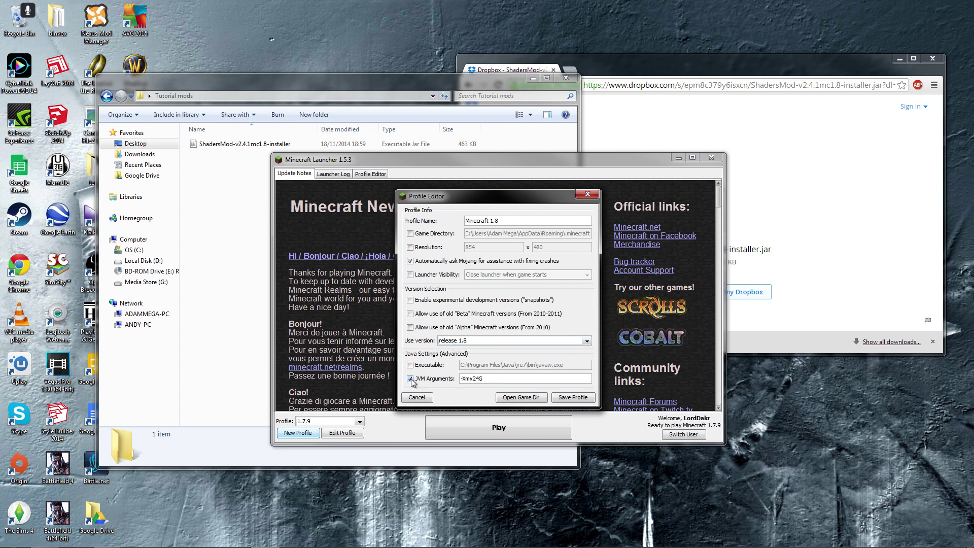
# Step: Review the new profile's JVM arguments, leaving them at -Xmx24G, and save the profile
pyautogui.moveTo(512, 378); pyautogui.dragTo(434, 375)
pyautogui.click(486, 379)
pyautogui.moveTo(501, 380); pyautogui.dragTo(449, 383)
pyautogui.click(496, 377)
pyautogui.click(571, 399)
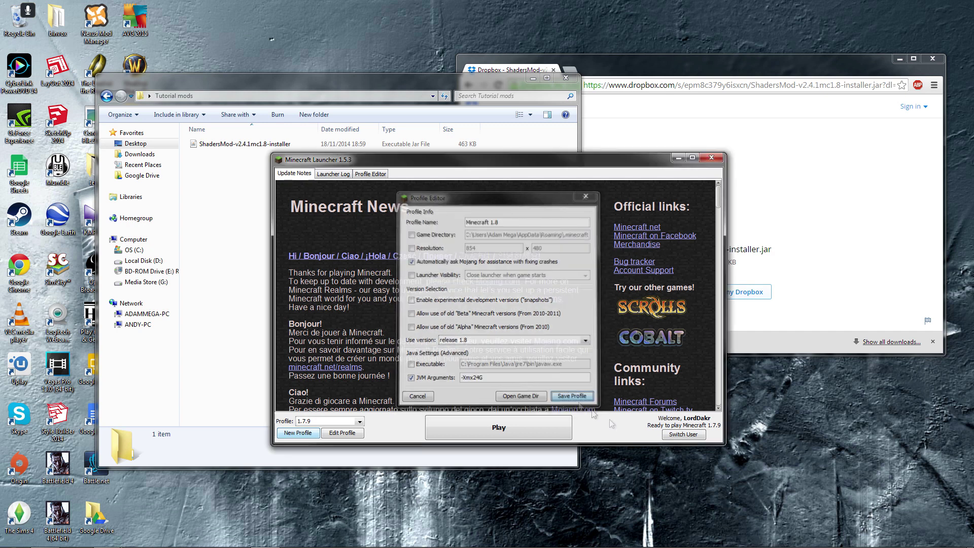
# Step: Launch Minecraft 1.8 in a maximized window and begin creating a new single-player world
pyautogui.click(504, 427)
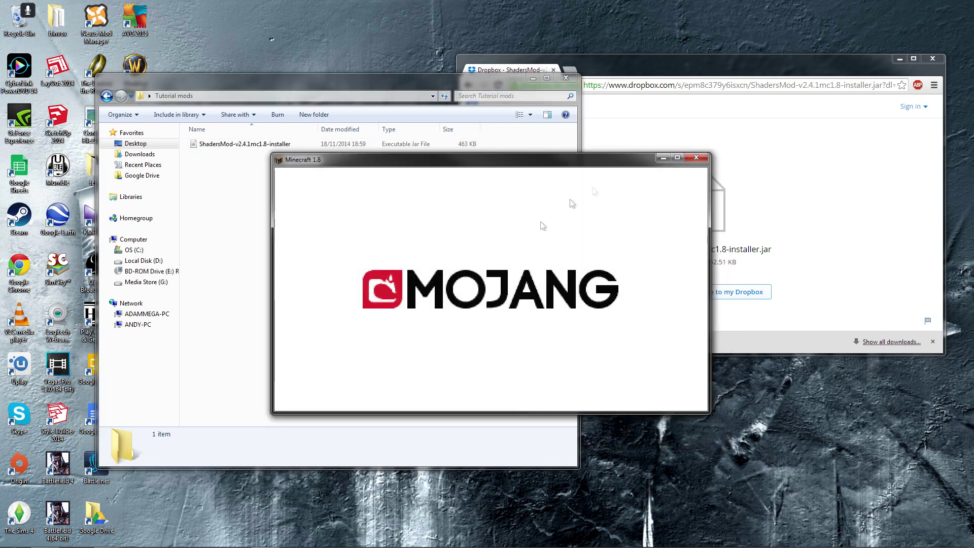
pyautogui.click(678, 158)
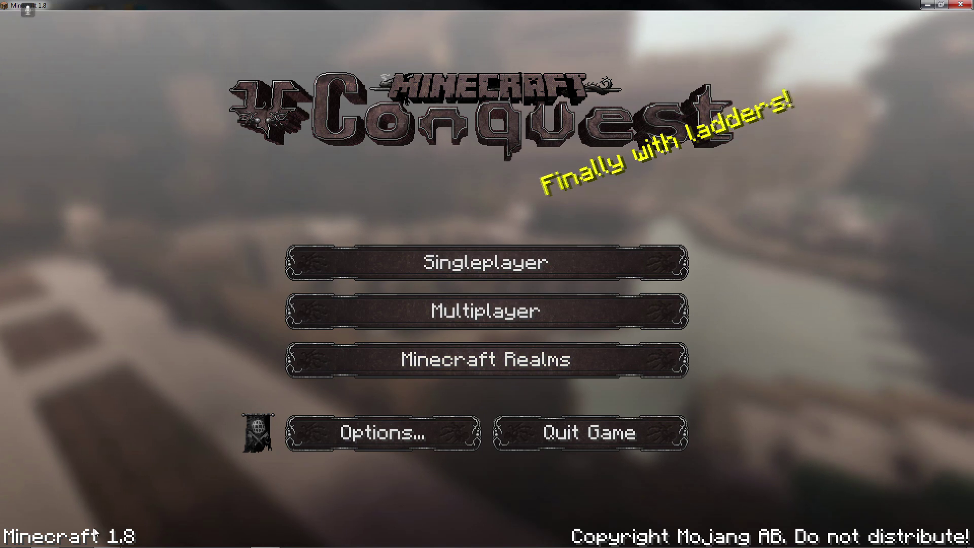
pyautogui.click(356, 263)
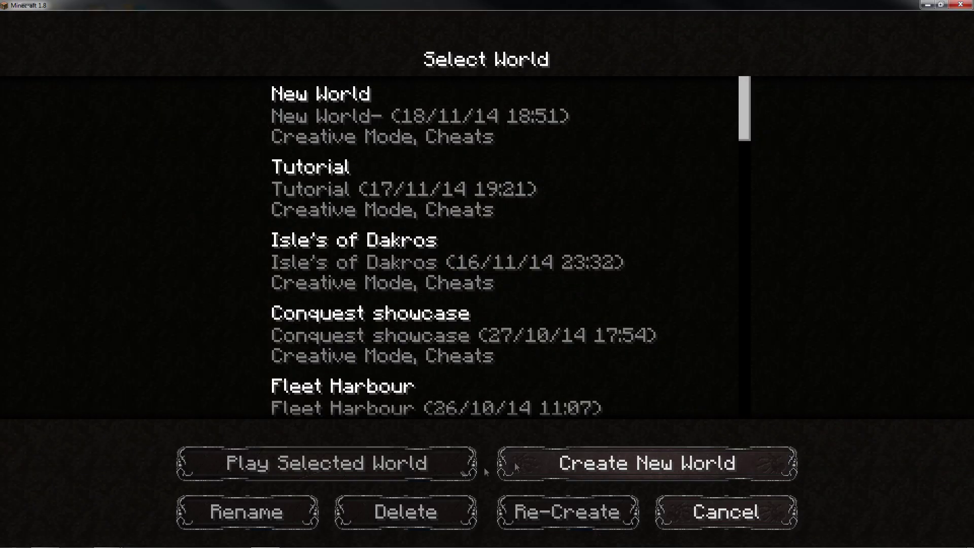
pyautogui.click(589, 463)
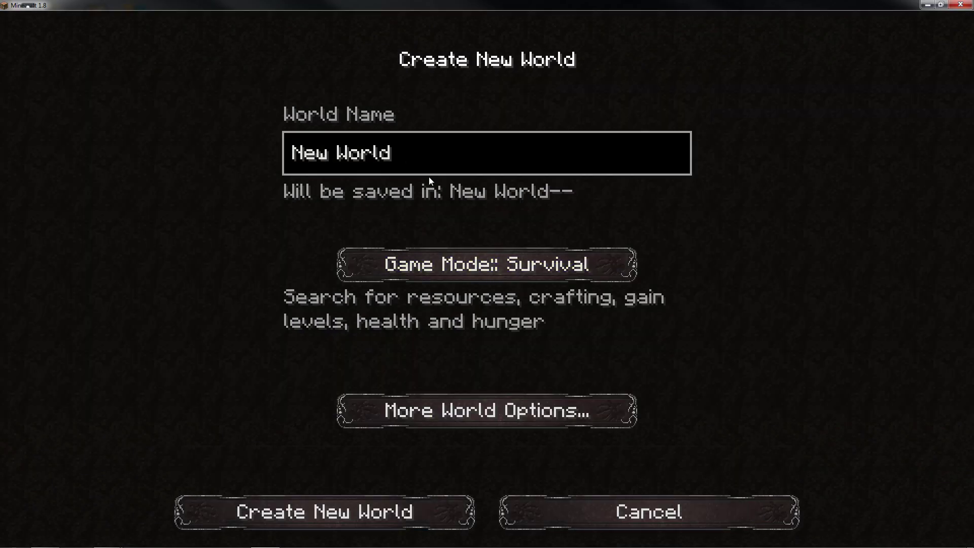
# Step: Name the world MC 1.8 test world, set its game mode to Creative and create it
pyautogui.press('BackSpace')
pyautogui.press('BackSpace')
pyautogui.press('BackSpace')
pyautogui.press('BackSpace')
pyautogui.press('BackSpace')
pyautogui.press('BackSpace')
pyautogui.press('BackSpace')
pyautogui.press('BackSpace')
pyautogui.press('BackSpace')
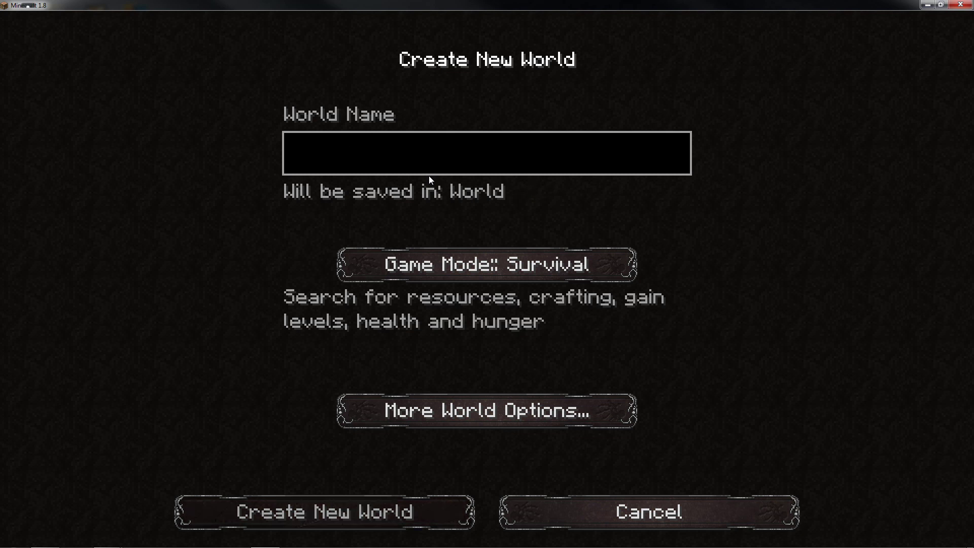
pyautogui.write('MC 1.8')
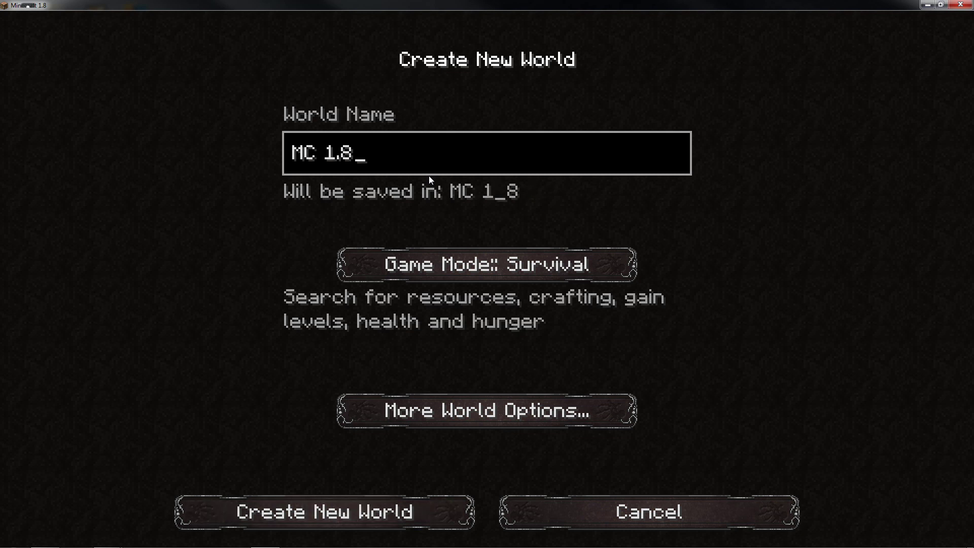
pyautogui.write(' test world')
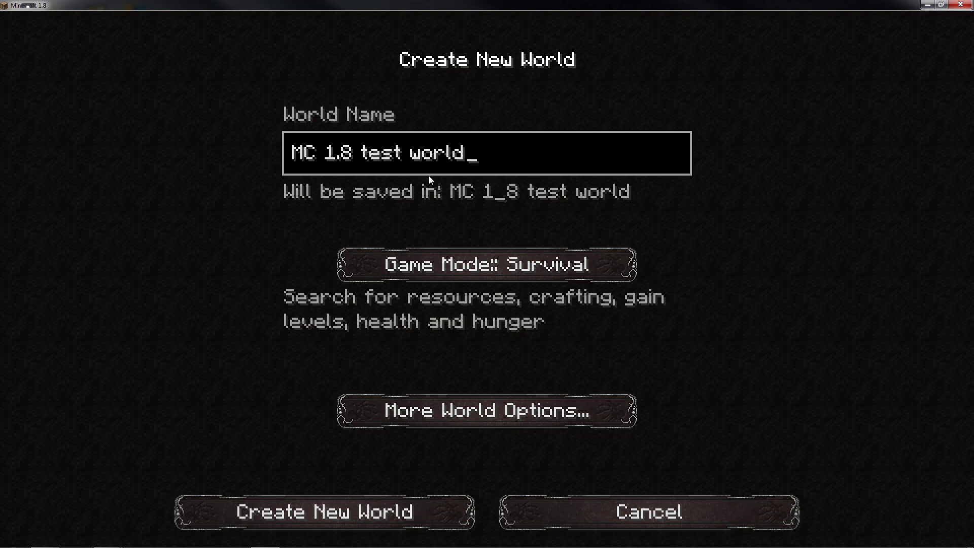
pyautogui.click(513, 269)
pyautogui.click(513, 269)
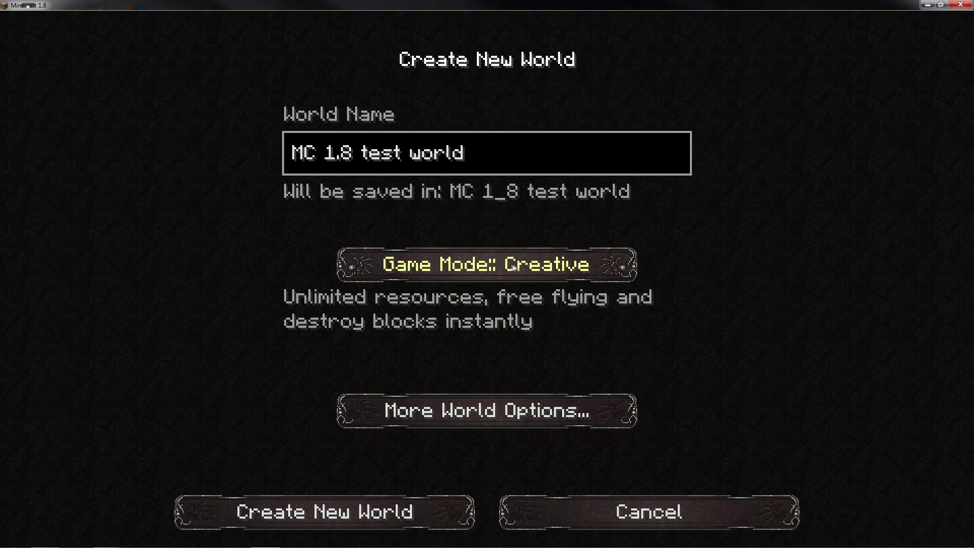
pyautogui.click(325, 511)
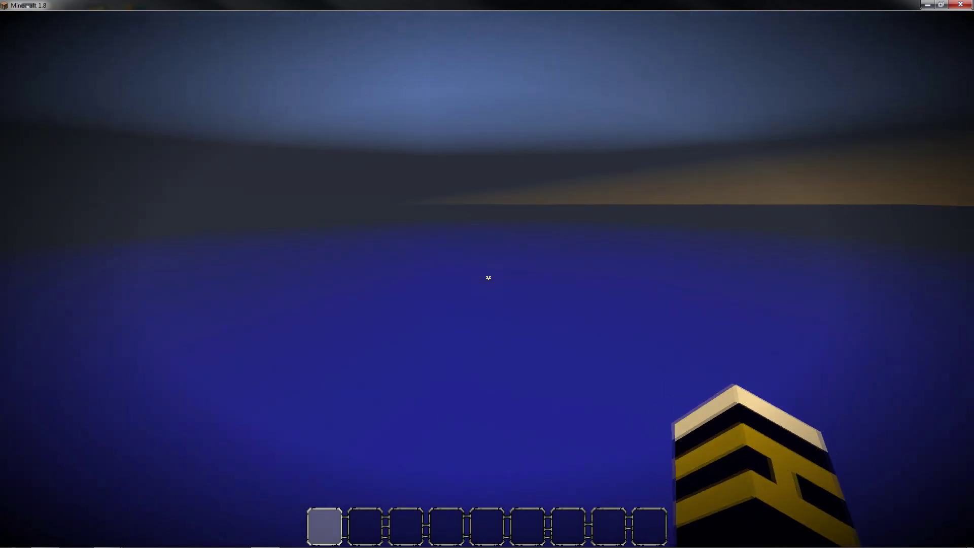
# Step: Check the selected resource packs and the general game options, and return to the world
pyautogui.moveTo(488, 277)
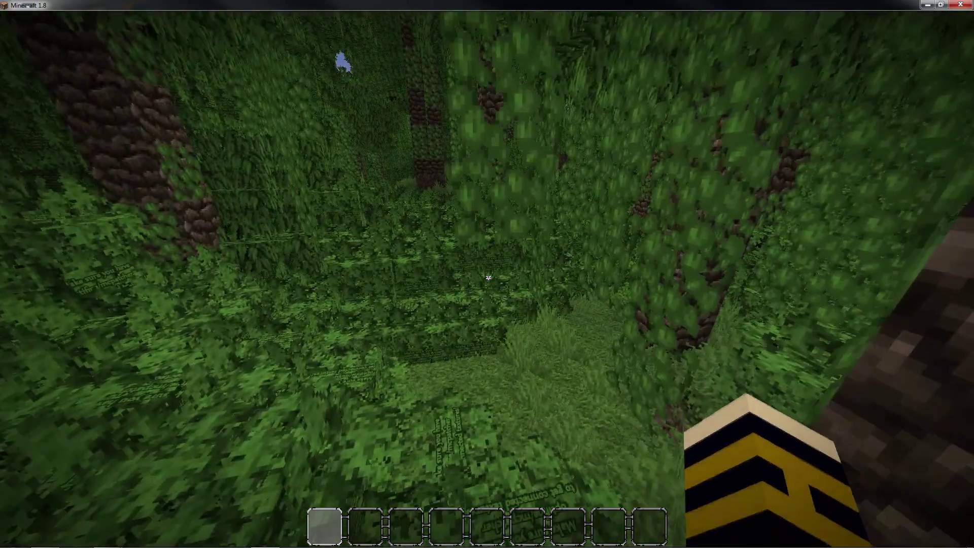
pyautogui.press('Escape')
pyautogui.click(407, 327)
pyautogui.click(325, 400)
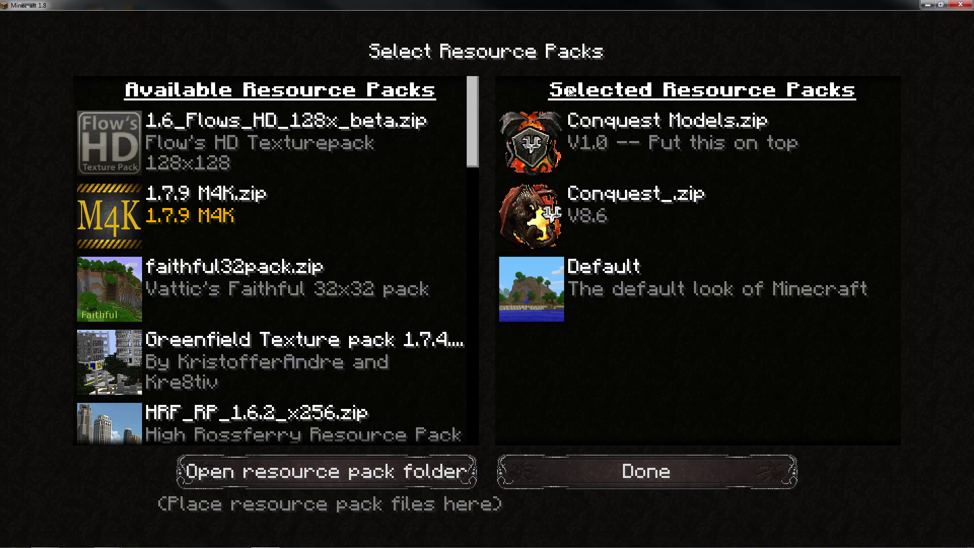
pyautogui.moveTo(544, 147)
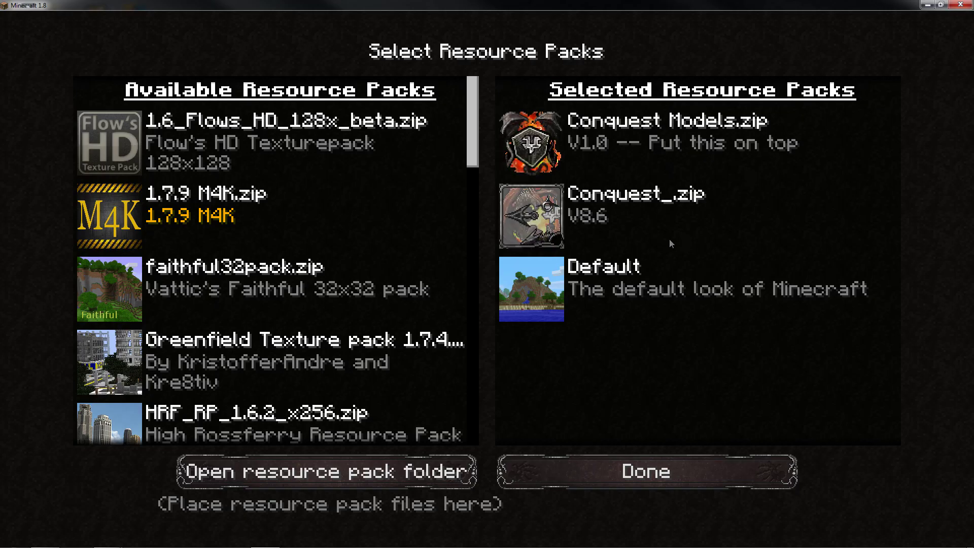
pyautogui.press('Escape')
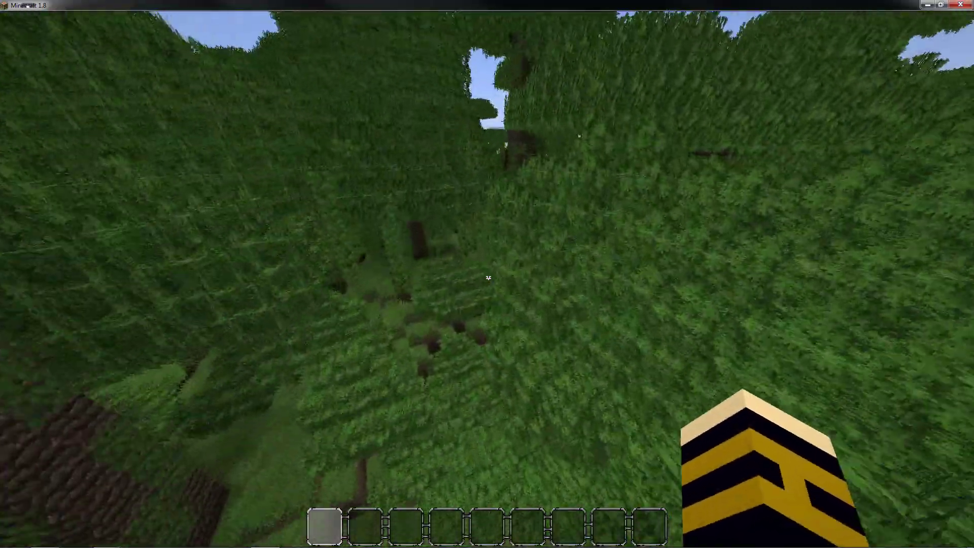
pyautogui.press('Escape')
pyautogui.click(401, 326)
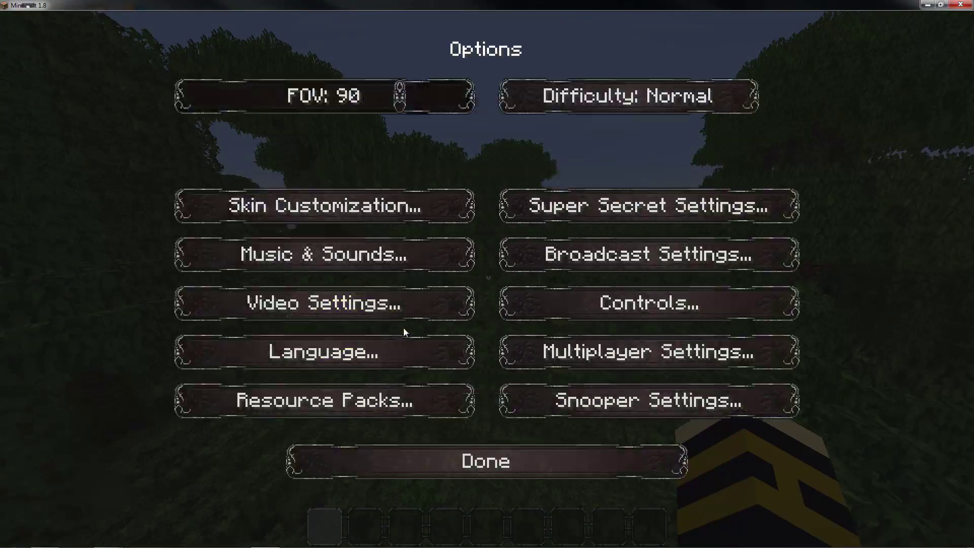
pyautogui.press('Escape')
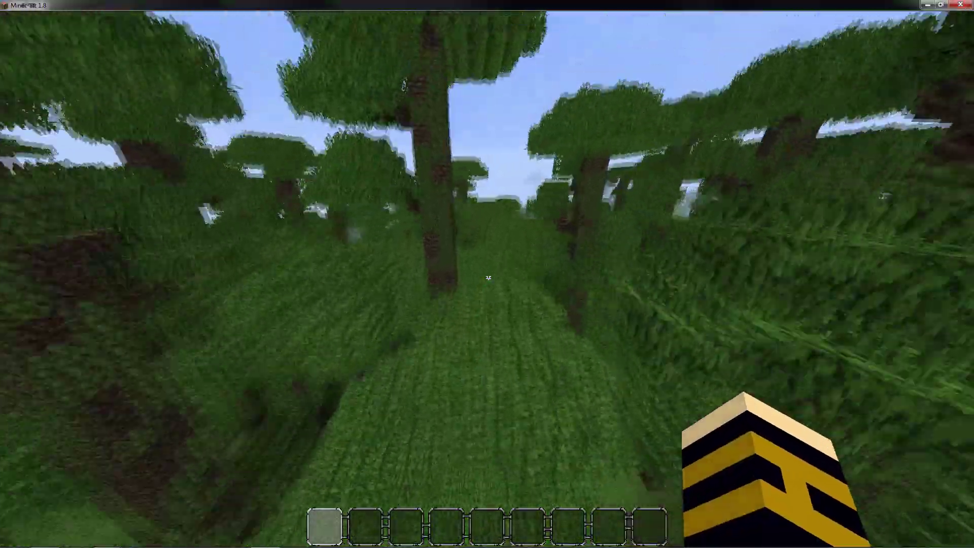
# Step: Fly over the test world to view its scenery without shaders, and save and quit the game
pyautogui.press('w')
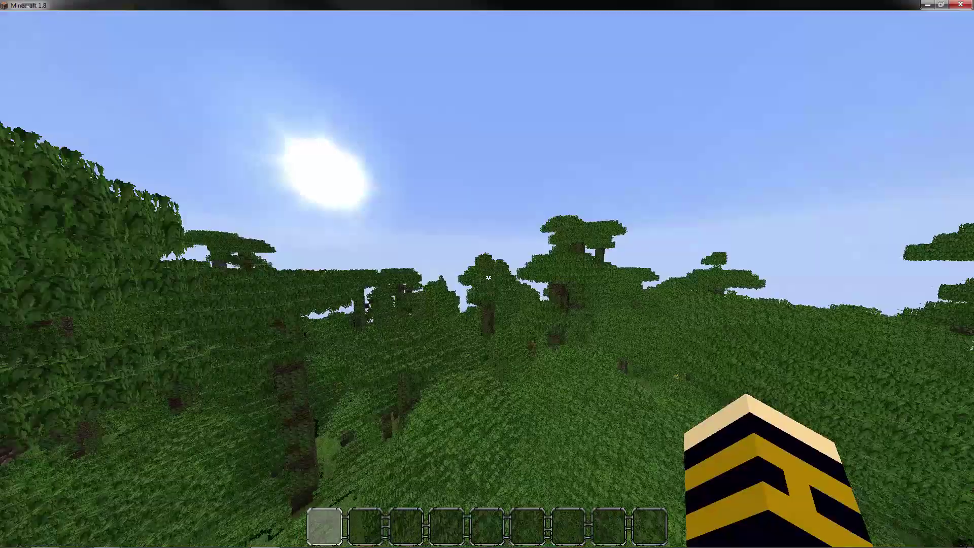
pyautogui.press('space')
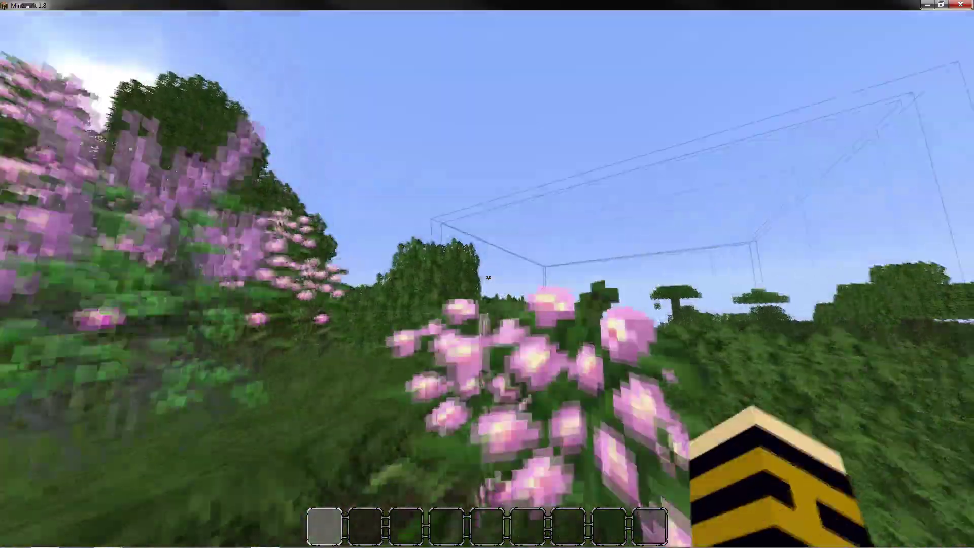
pyautogui.press('Escape')
pyautogui.click(480, 388)
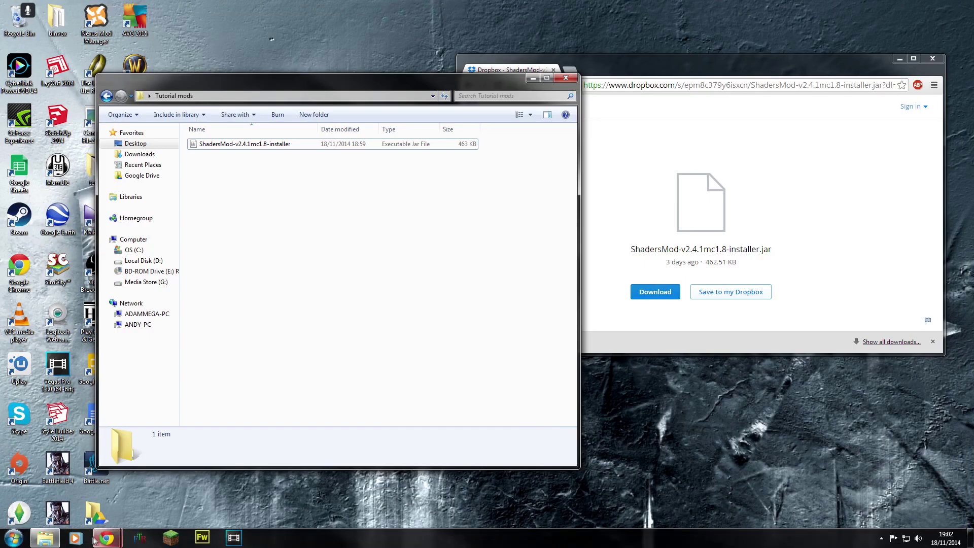
# Step: Run ShadersMod-v2.4.1mc1.8-installer from the Tutorial mods folder and confirm the installation into the .minecraft directory
pyautogui.moveTo(102, 540)
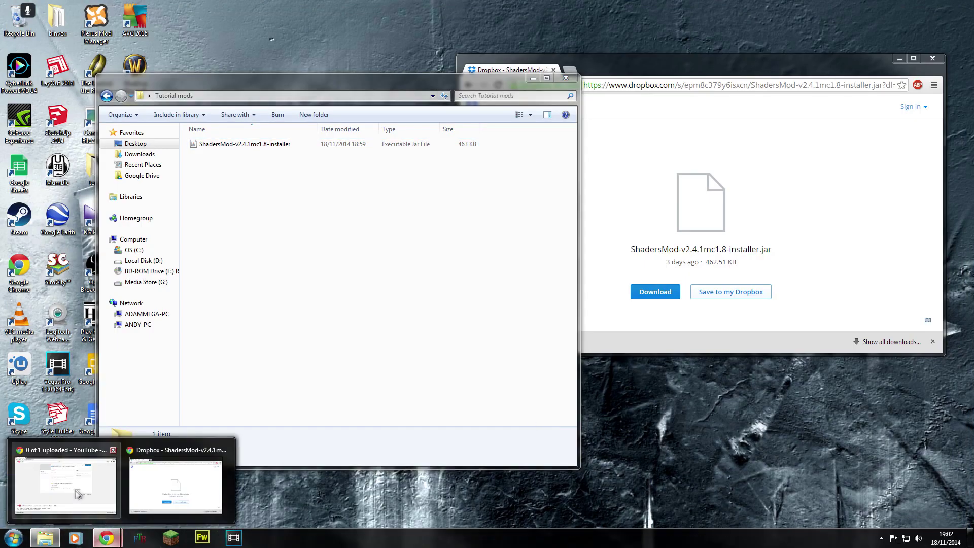
pyautogui.moveTo(208, 501)
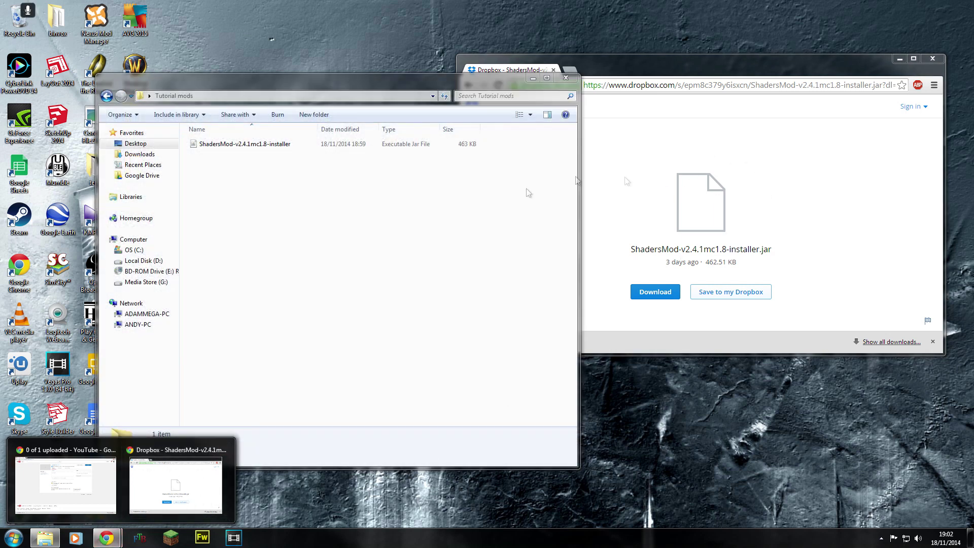
pyautogui.doubleClick(257, 145)
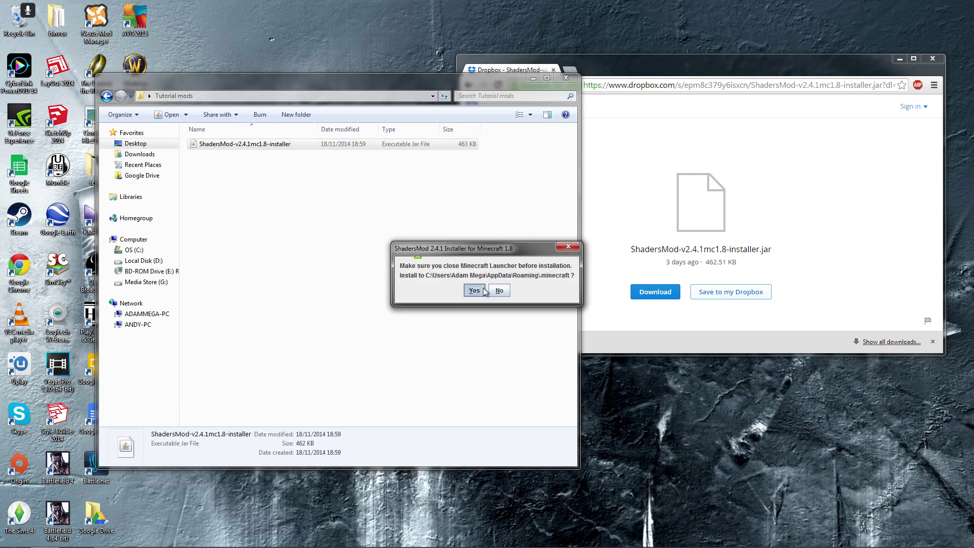
pyautogui.click(482, 291)
pyautogui.click(485, 423)
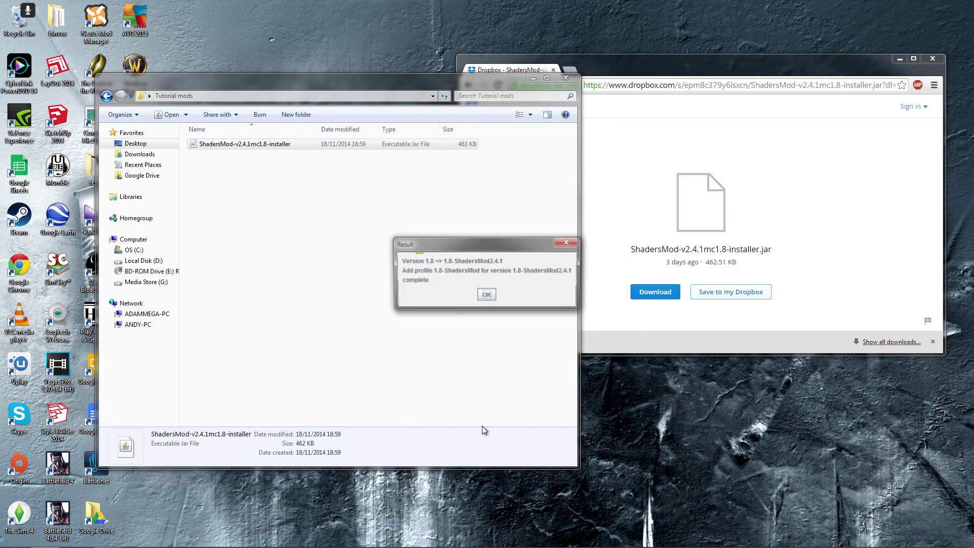
pyautogui.click(486, 296)
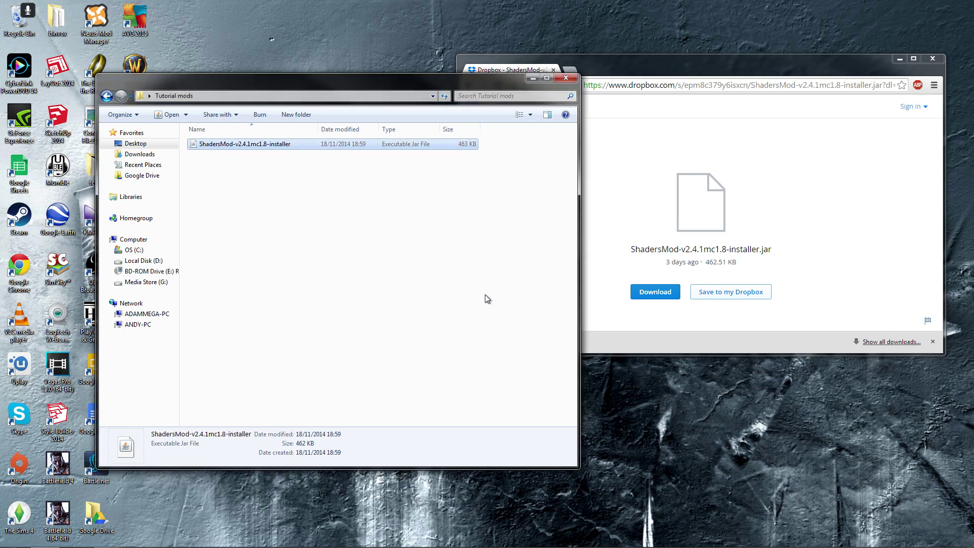
pyautogui.click(397, 294)
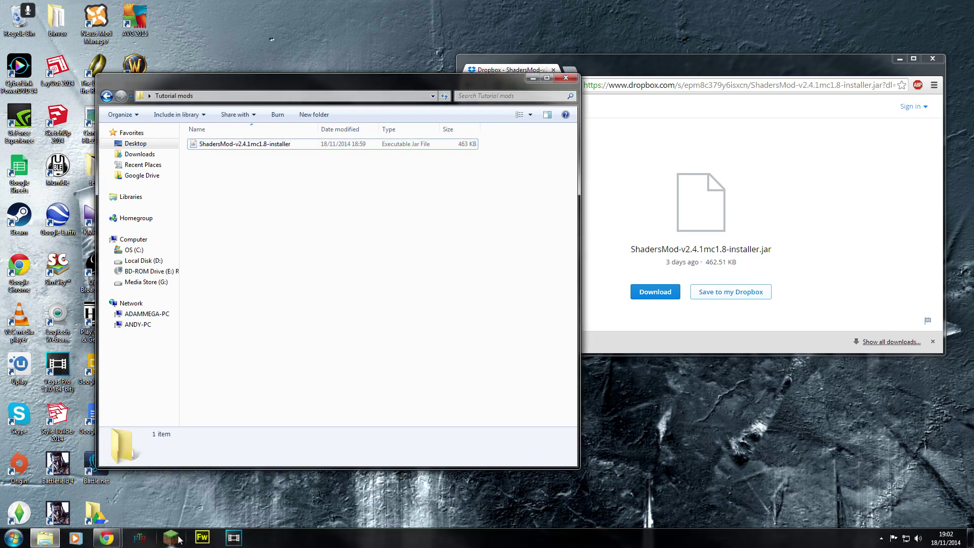
# Step: Reopen the Minecraft launcher, allowing it to run, and select the 1.8-ShadersMod profile
pyautogui.click(178, 539)
pyautogui.click(510, 301)
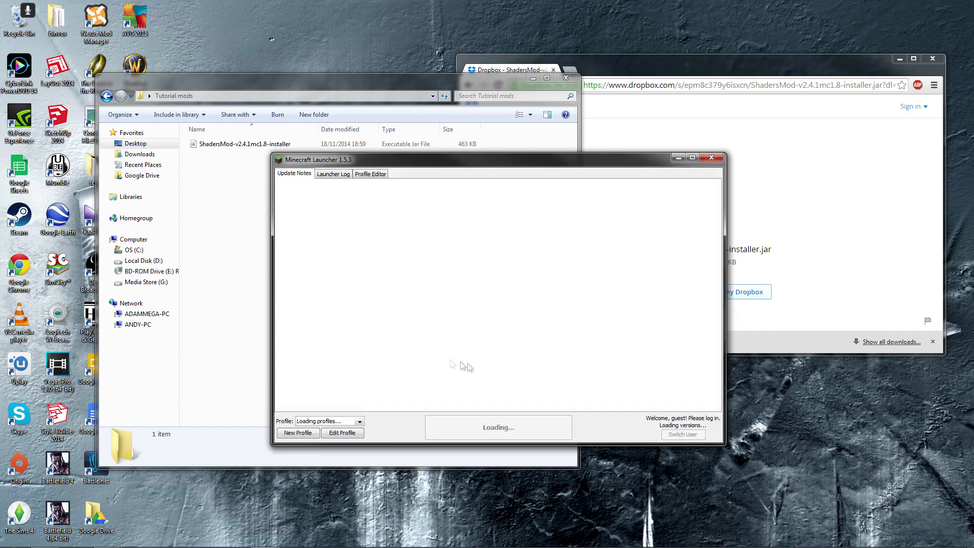
pyautogui.click(360, 422)
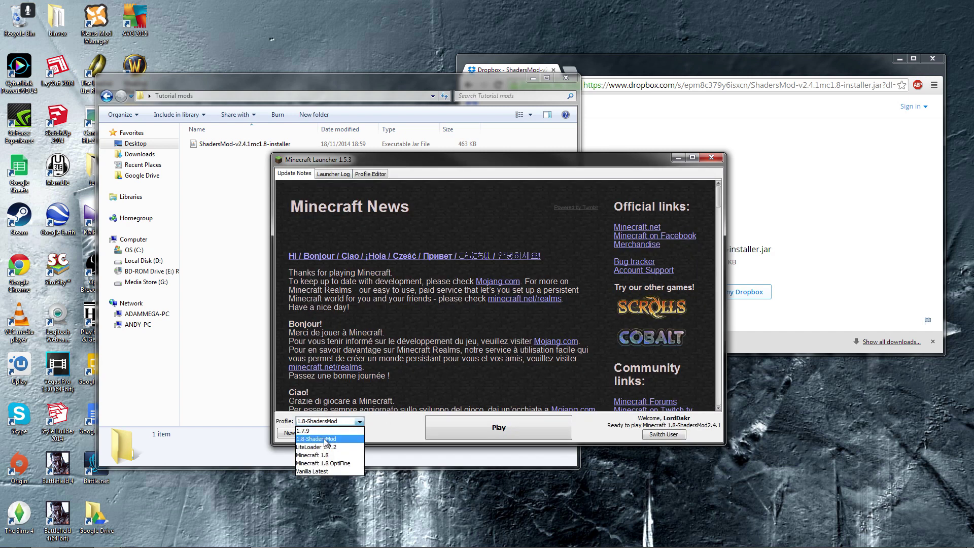
pyautogui.click(325, 439)
# Step: Edit the selected profile and choose release 1.8-ShadersMod2.4.1 as its version
pyautogui.click(342, 433)
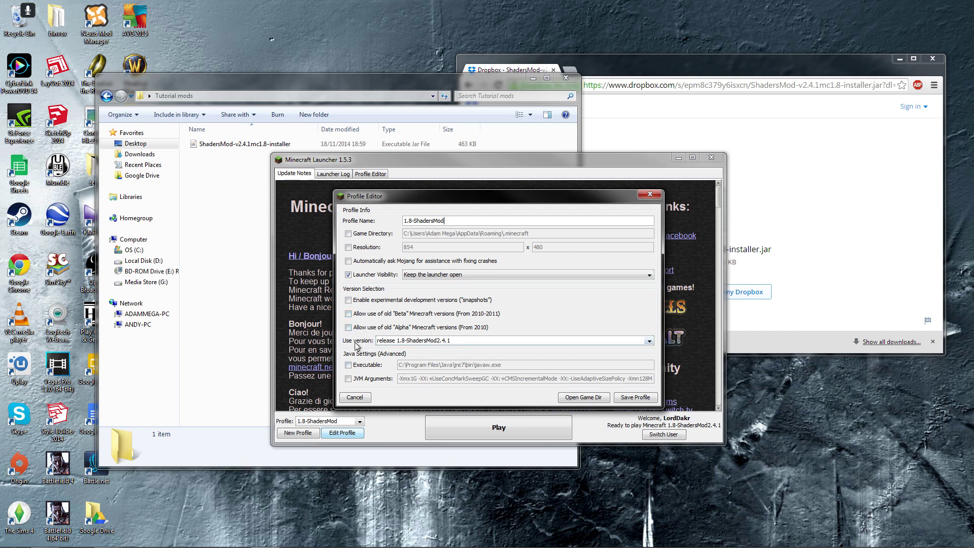
pyautogui.click(403, 341)
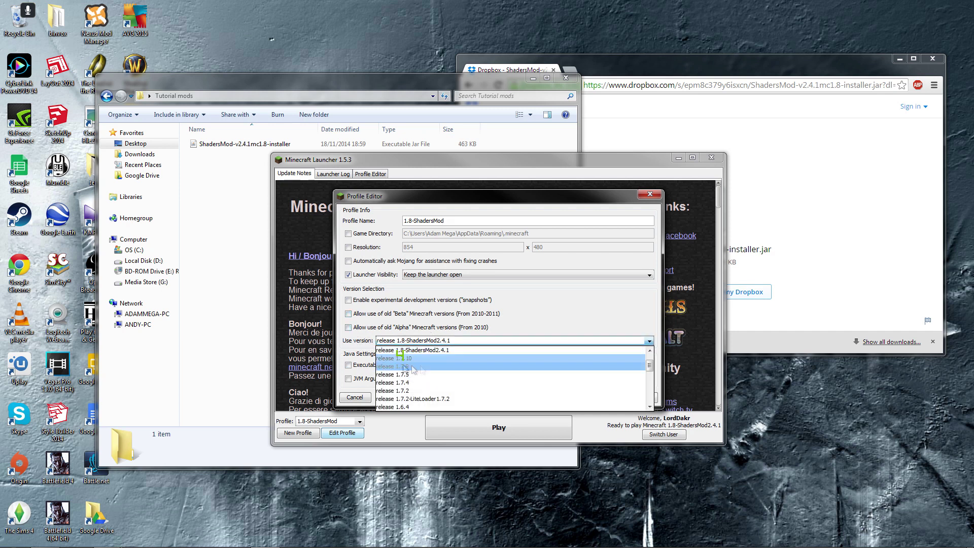
pyautogui.moveTo(652, 369); pyautogui.dragTo(653, 362)
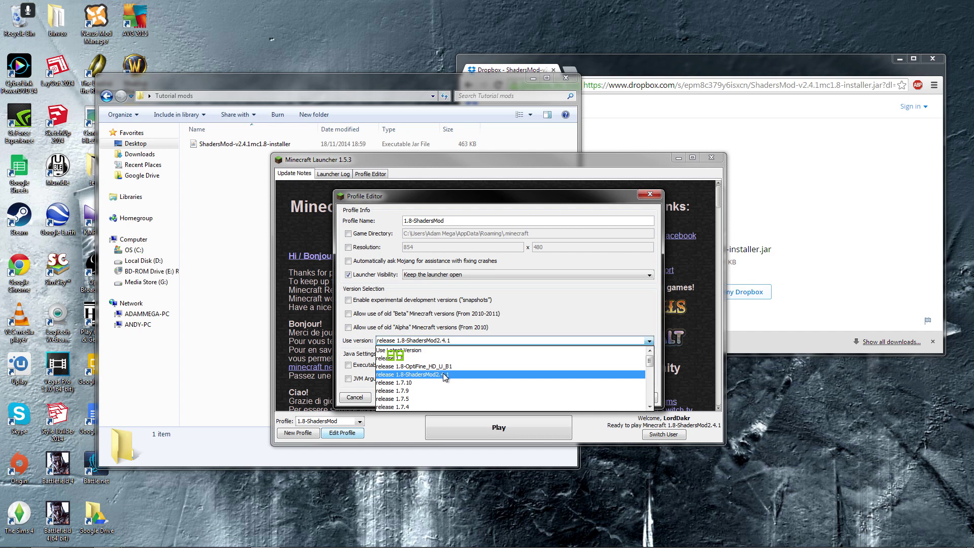
pyautogui.click(418, 373)
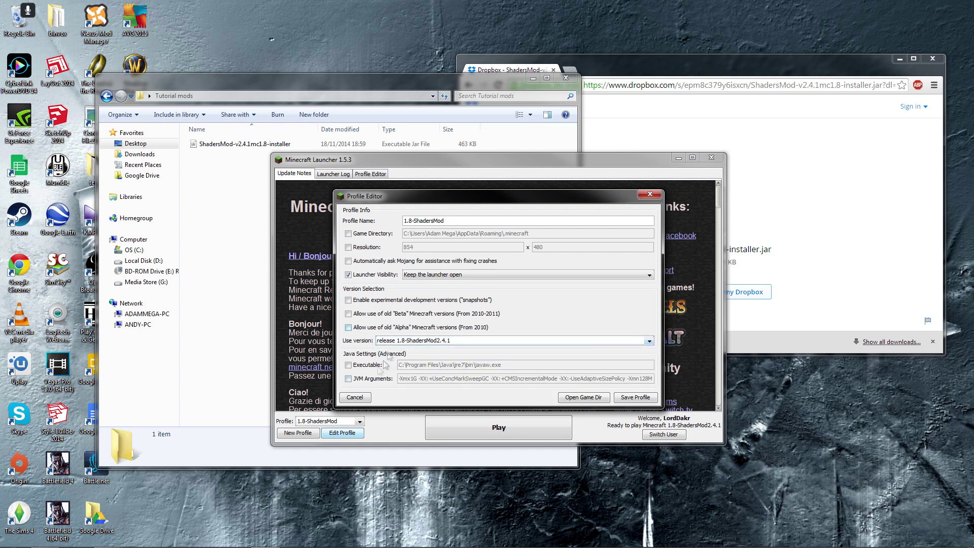
# Step: Enable the profile's JVM arguments, set the maximum memory to -Xmx24G and save the profile
pyautogui.click(349, 379)
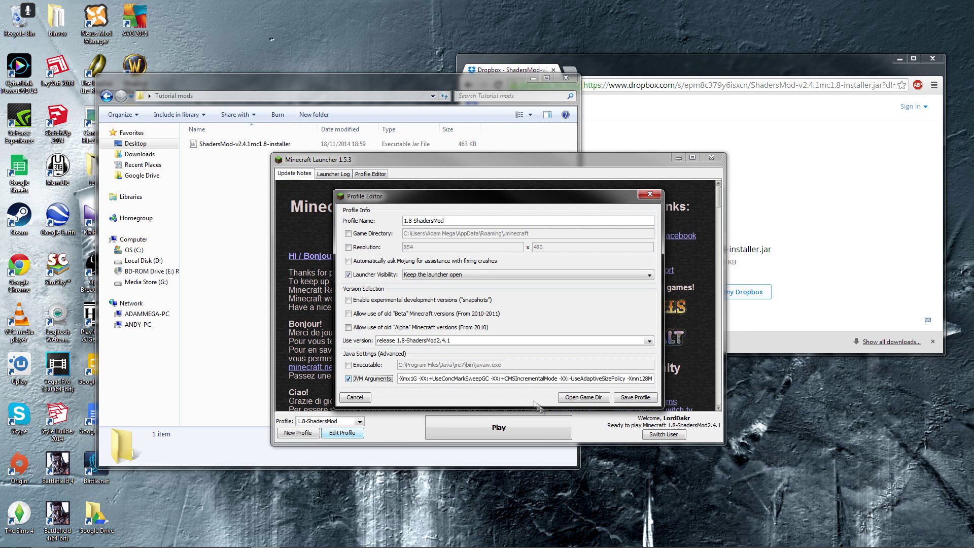
pyautogui.moveTo(428, 378); pyautogui.dragTo(680, 378)
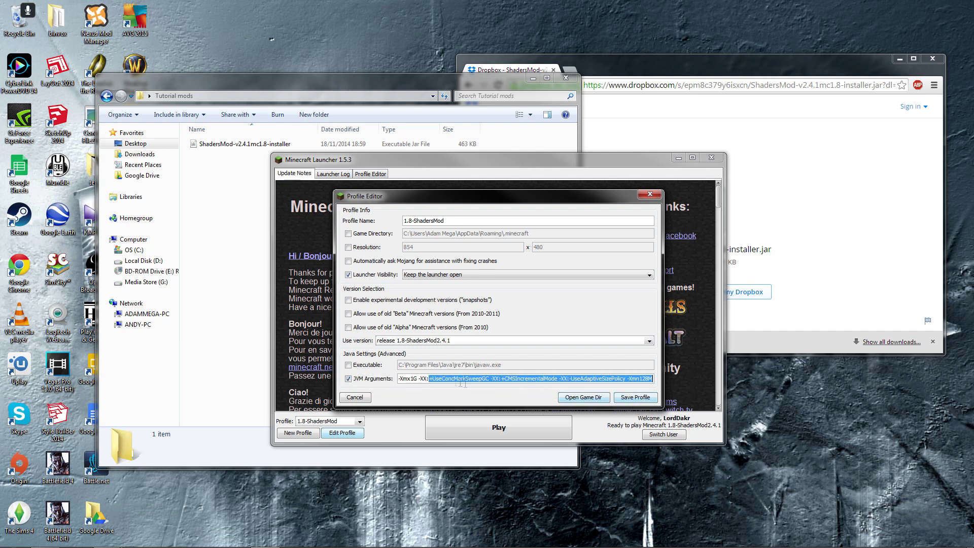
pyautogui.click(430, 379)
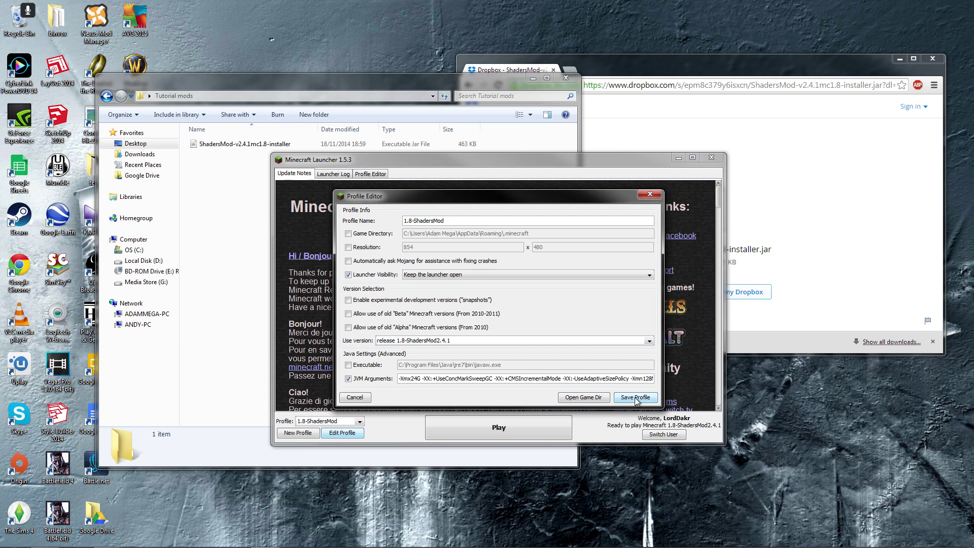
pyautogui.click(636, 398)
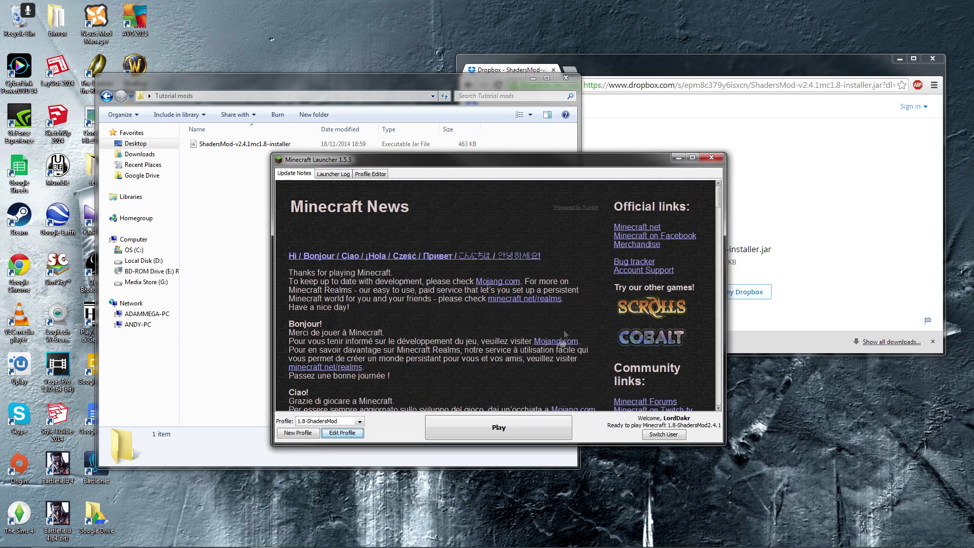
# Step: Launch the game with the 1.8-ShadersMod profile
pyautogui.click(516, 427)
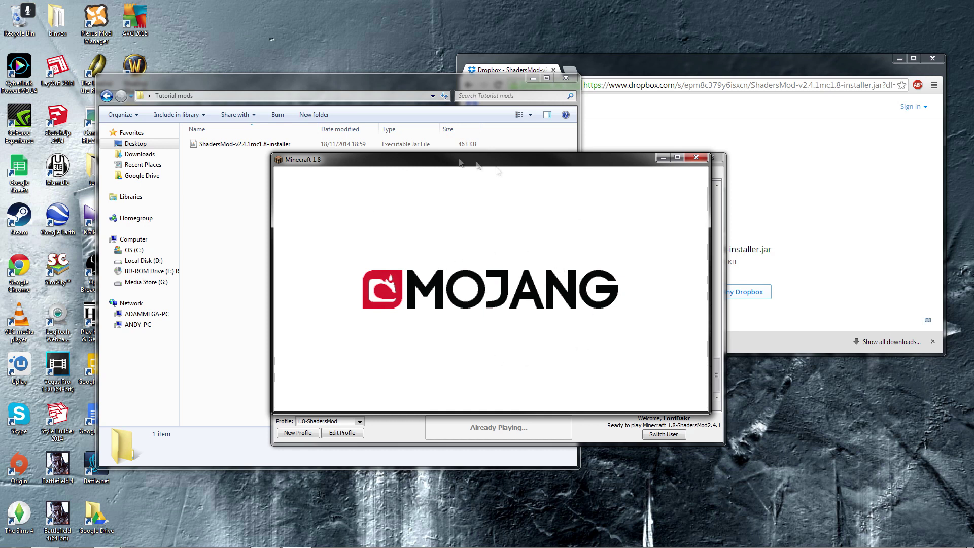
# Step: Maximize the game window and view the shaded world with the debug overlay shown briefly and the HUD hidden
pyautogui.click(678, 158)
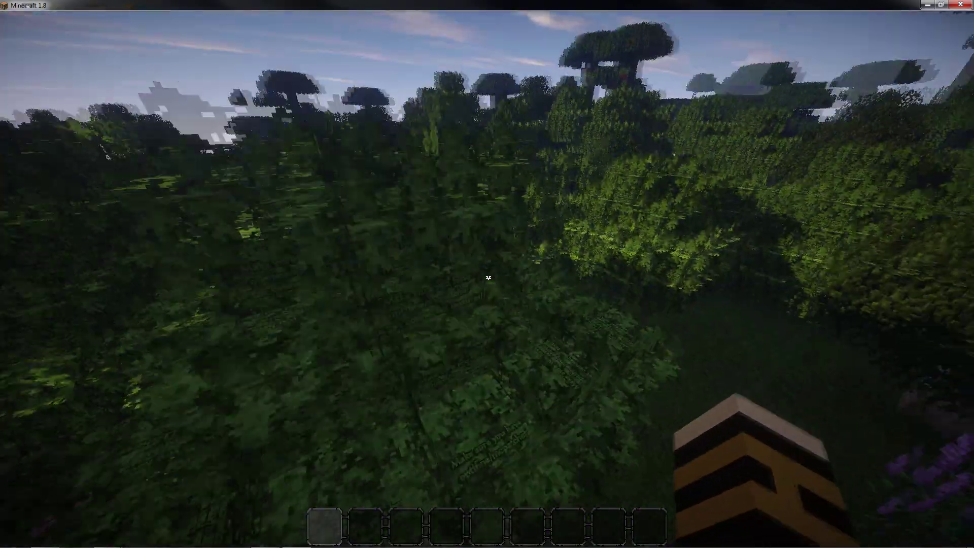
pyautogui.press('F3')
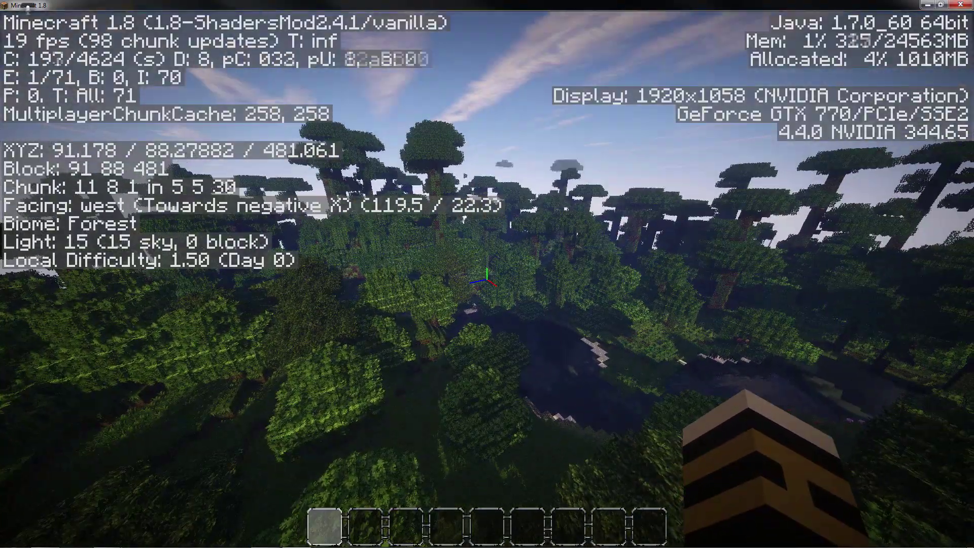
pyautogui.press('F3')
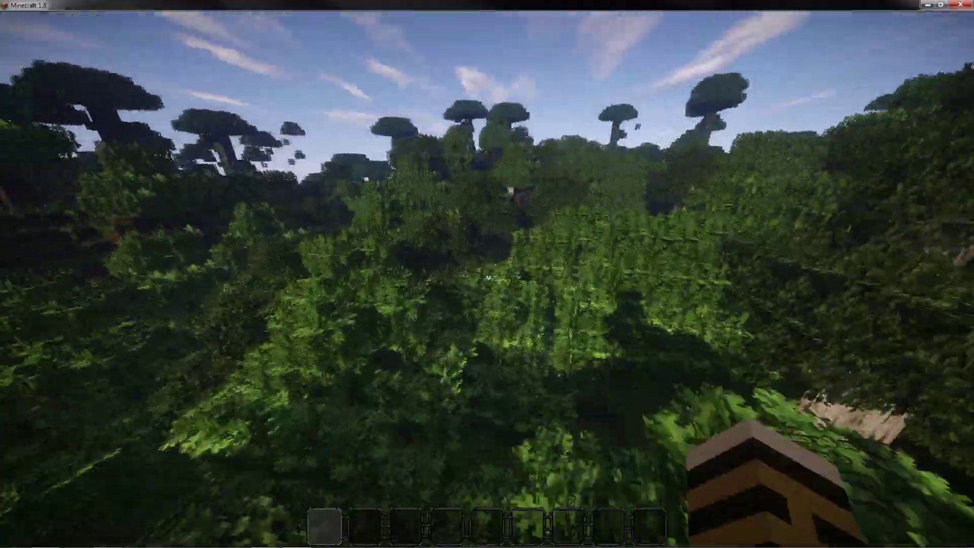
pyautogui.press('F1')
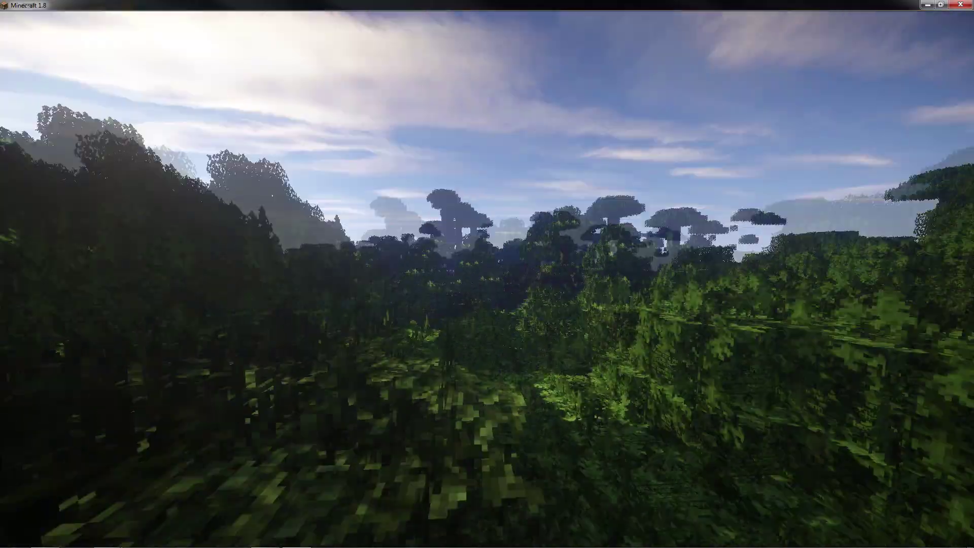
# Step: Open the shader settings from the game's options and open the shaderpacks folder from there
pyautogui.press('Escape')
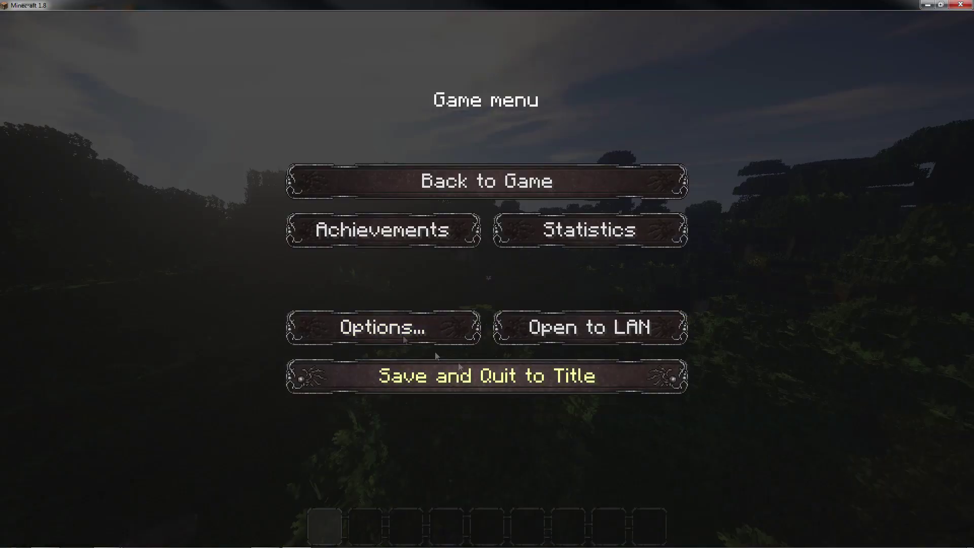
pyautogui.click(417, 328)
pyautogui.click(419, 350)
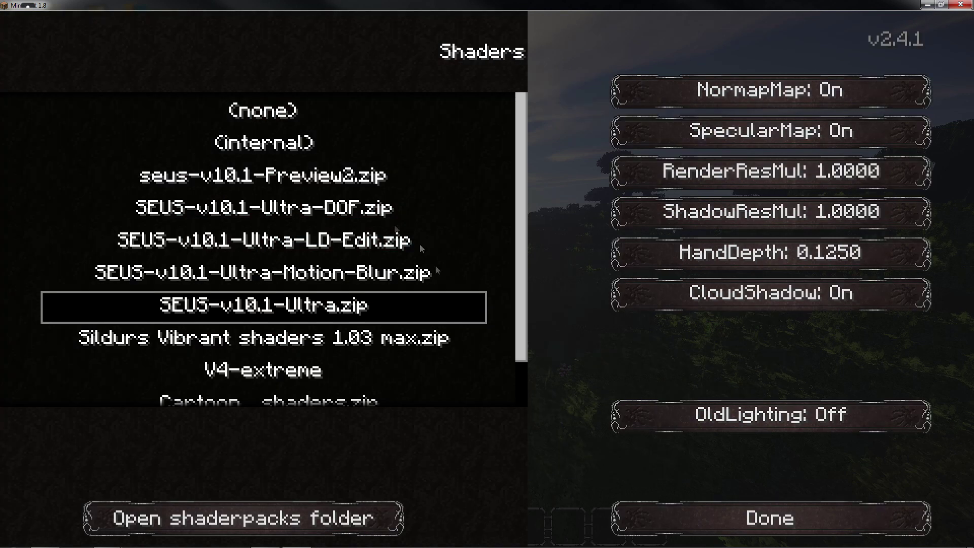
pyautogui.click(300, 520)
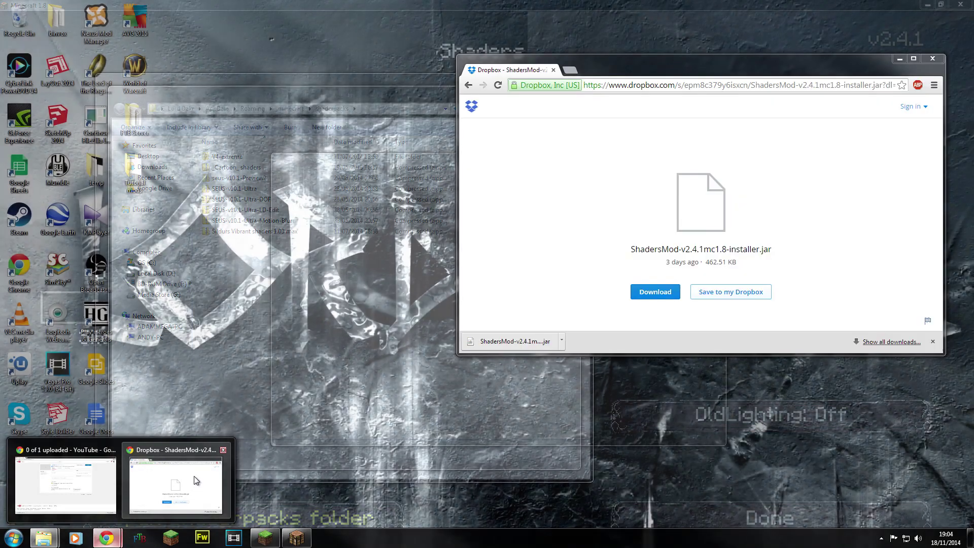
# Step: Switch to the Chrome window holding the Dropbox page, maximize it and search in a new tab for "seus shaders"
pyautogui.click(175, 496)
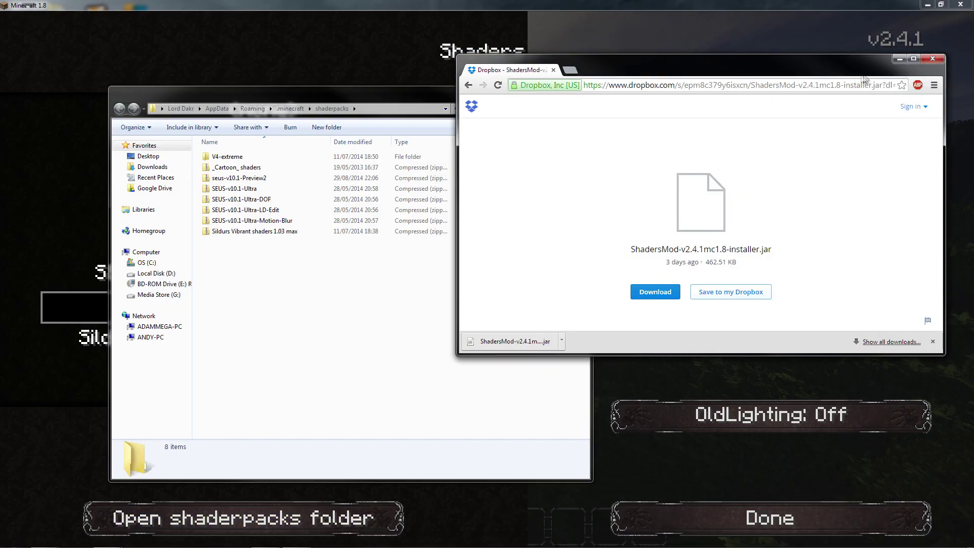
pyautogui.click(913, 60)
pyautogui.click(111, 6)
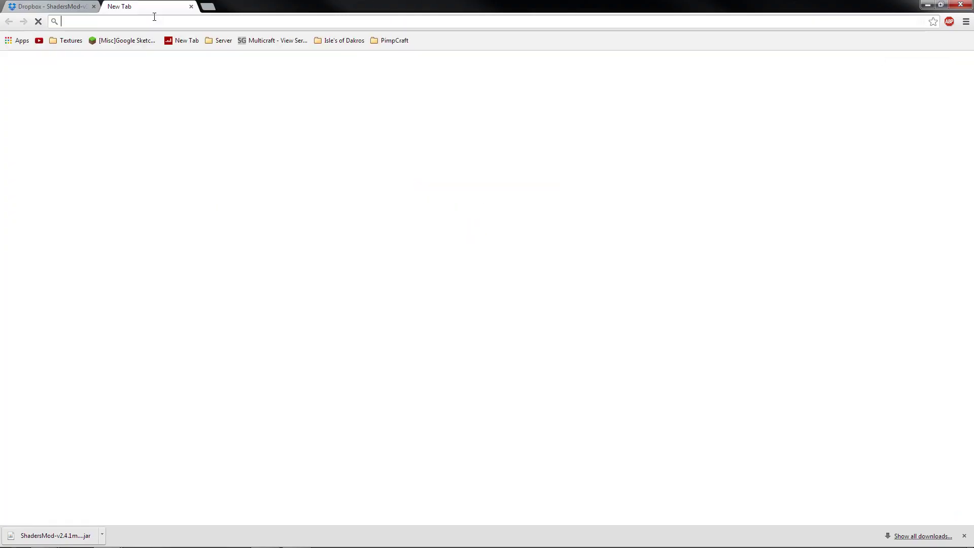
pyautogui.write('sues')
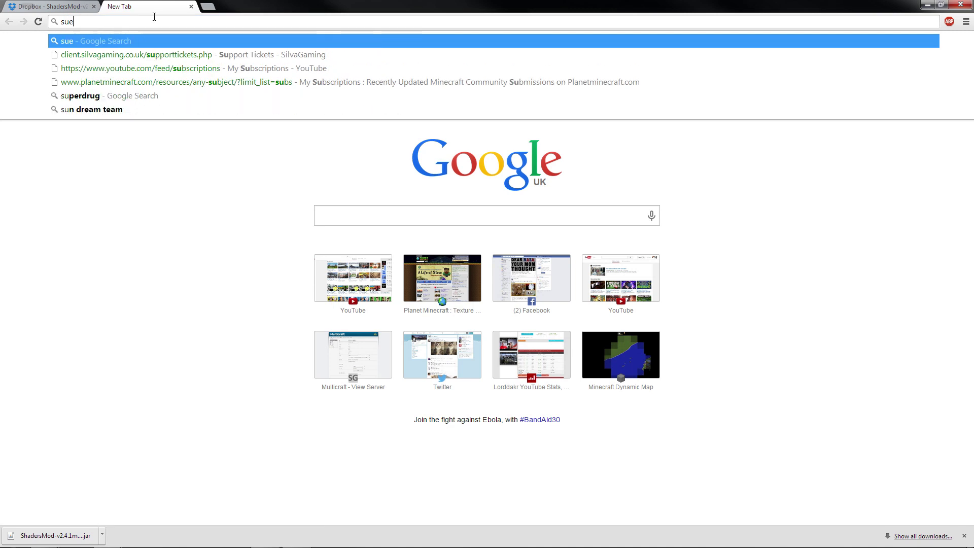
pyautogui.press('BackSpace')
pyautogui.press('BackSpace')
pyautogui.write('eus')
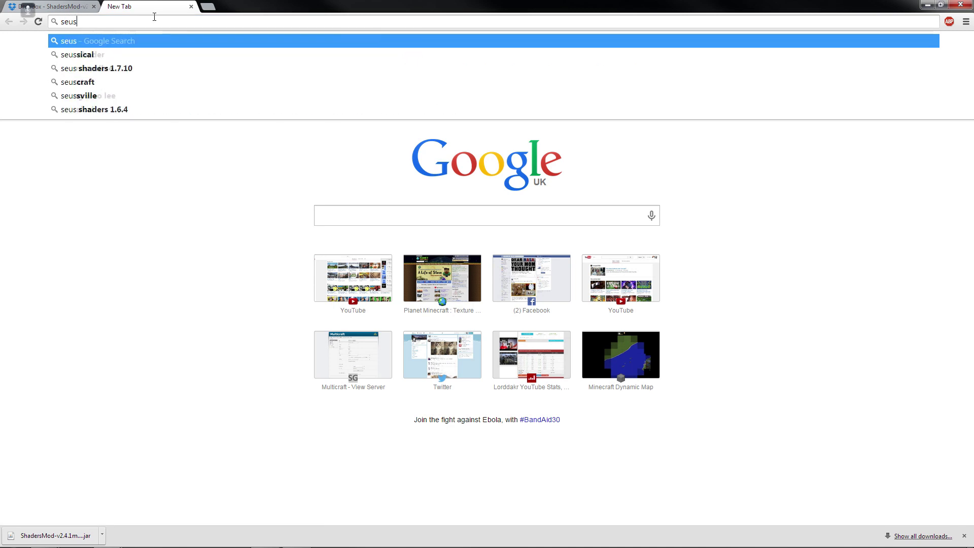
pyautogui.write(' shaders')
pyautogui.press('Return')
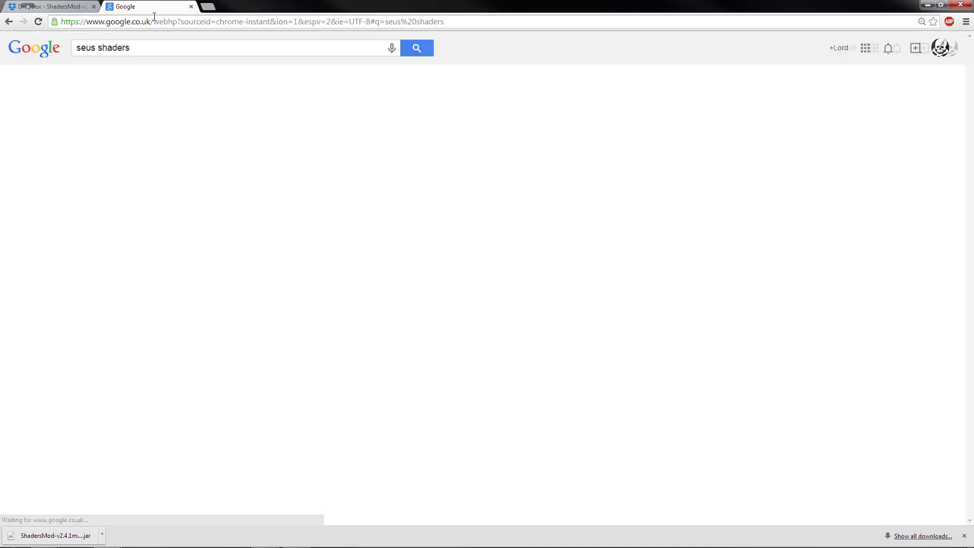
# Step: Open the Minecraft Forum thread for Sonic Ether's Unbelievable Shaders v10.1, accept the EULA and download SEUS v10.1 Standard
pyautogui.click(228, 133)
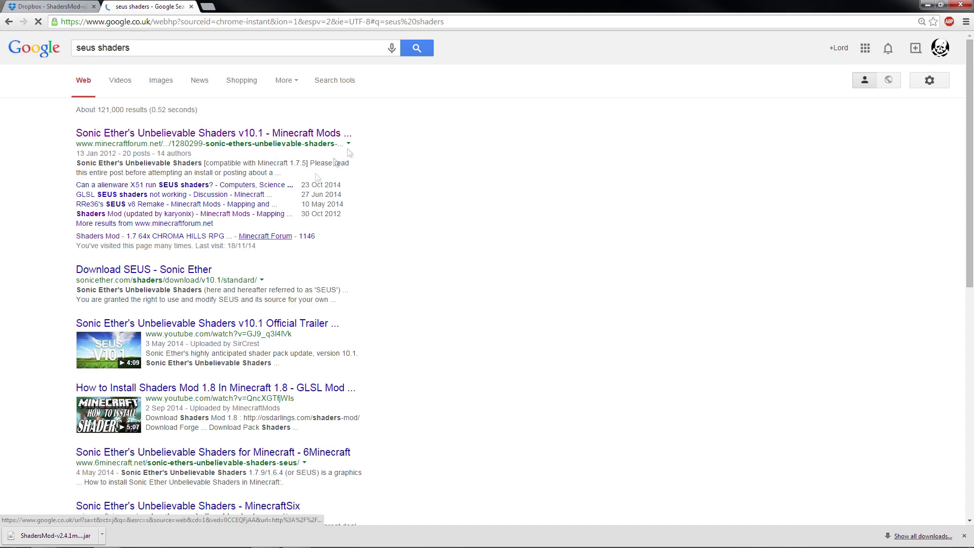
pyautogui.scroll(-3, 502, 170)
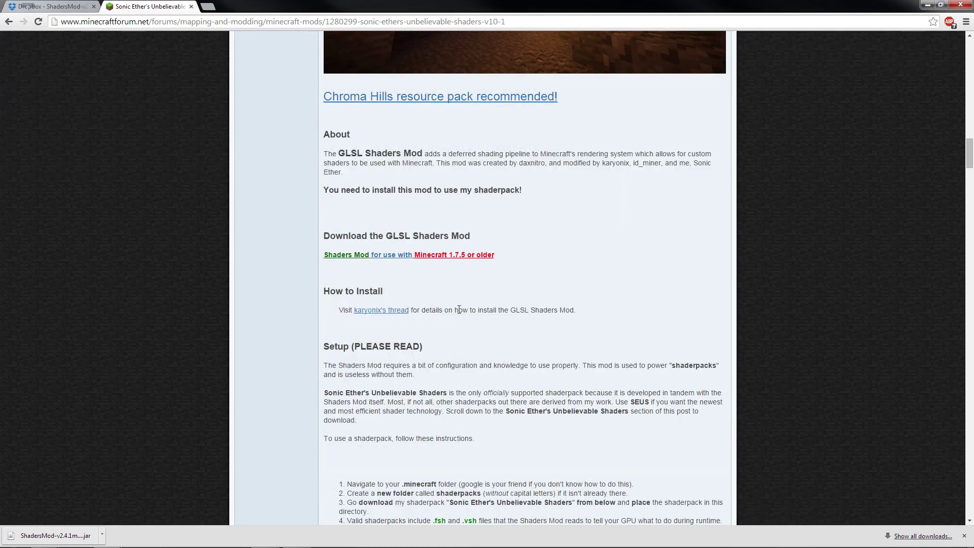
pyautogui.scroll(-10, 459, 309)
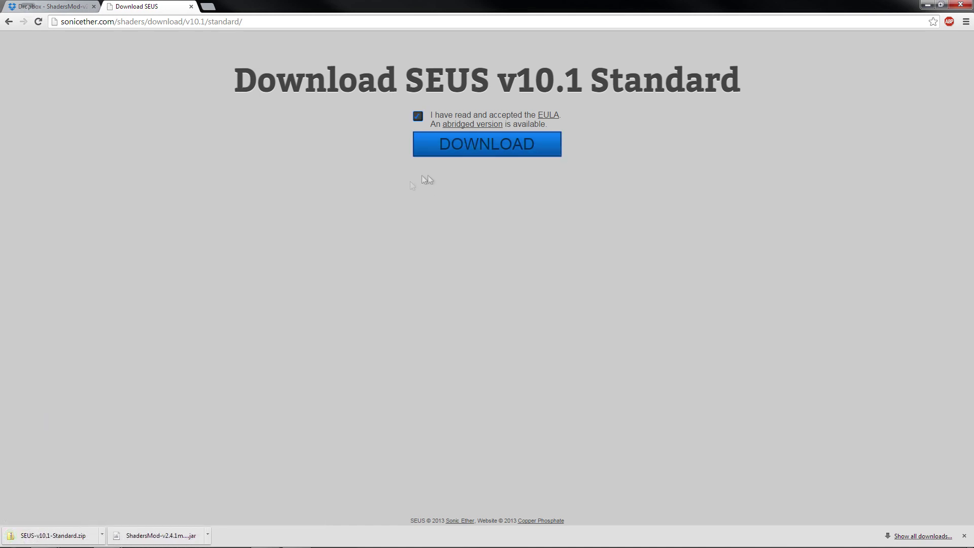
# Step: Copy the downloaded SEUS-v10.1-Standard.zip into the .minecraft shaderpacks folder
pyautogui.moveTo(44, 542)
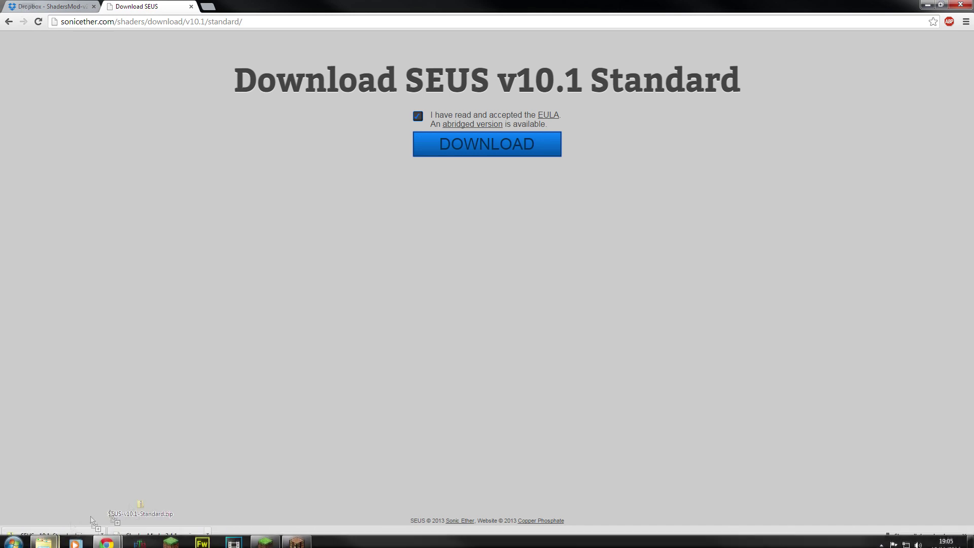
pyautogui.moveTo(45, 540); pyautogui.dragTo(378, 336)
pyautogui.click(391, 342)
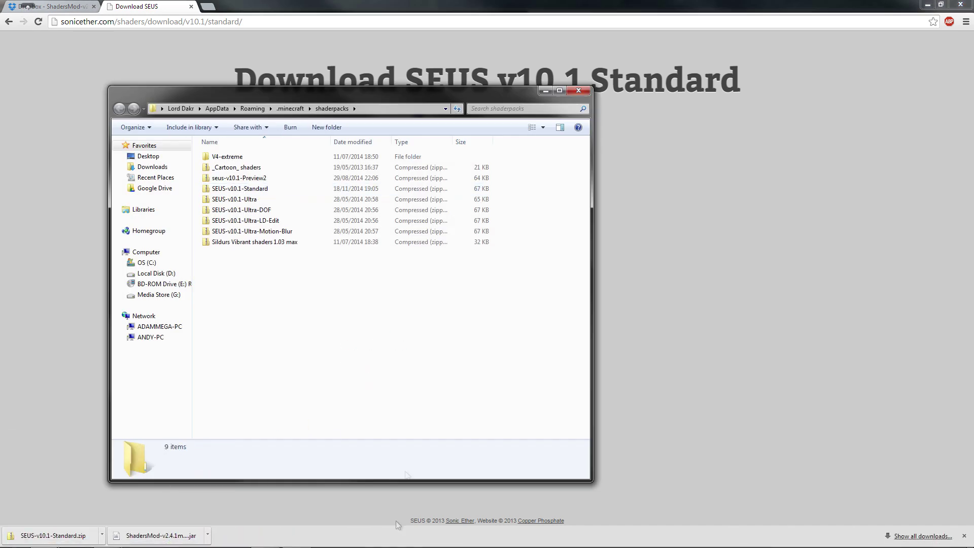
# Step: Switch back to Minecraft, select SEUS-v10.1-Standard.zip as the shader pack and leave the shader settings
pyautogui.click(296, 541)
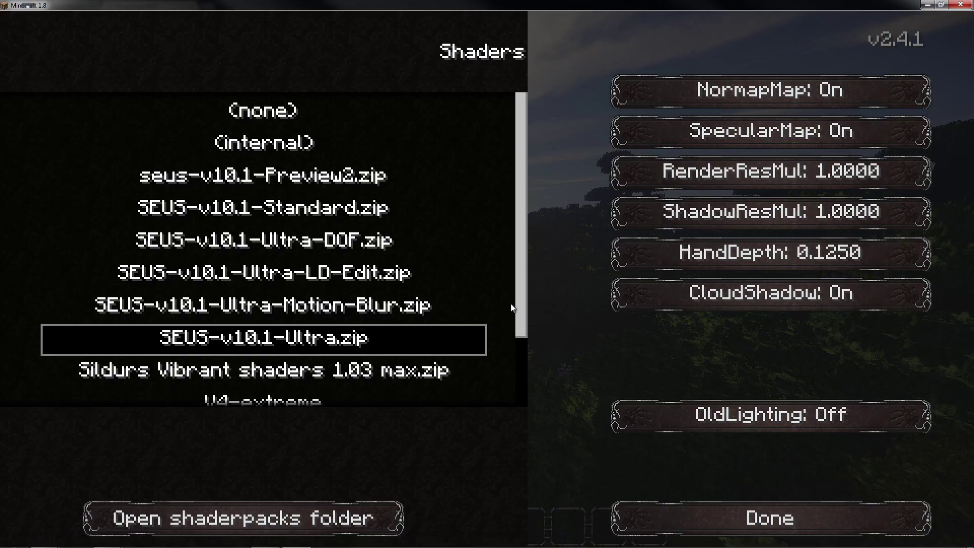
pyautogui.scroll(-2, 508, 269)
pyautogui.scroll(2, 525, 259)
pyautogui.click(269, 208)
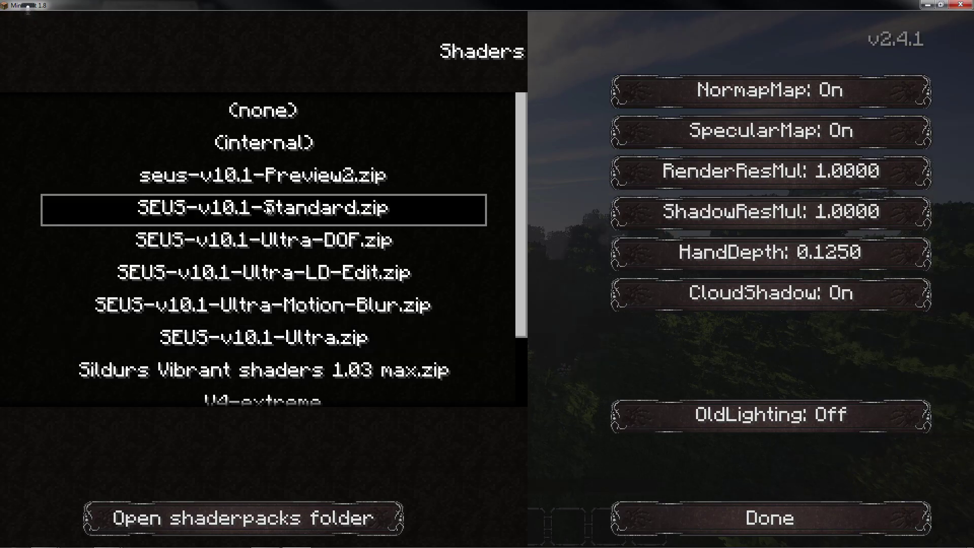
pyautogui.press('Escape')
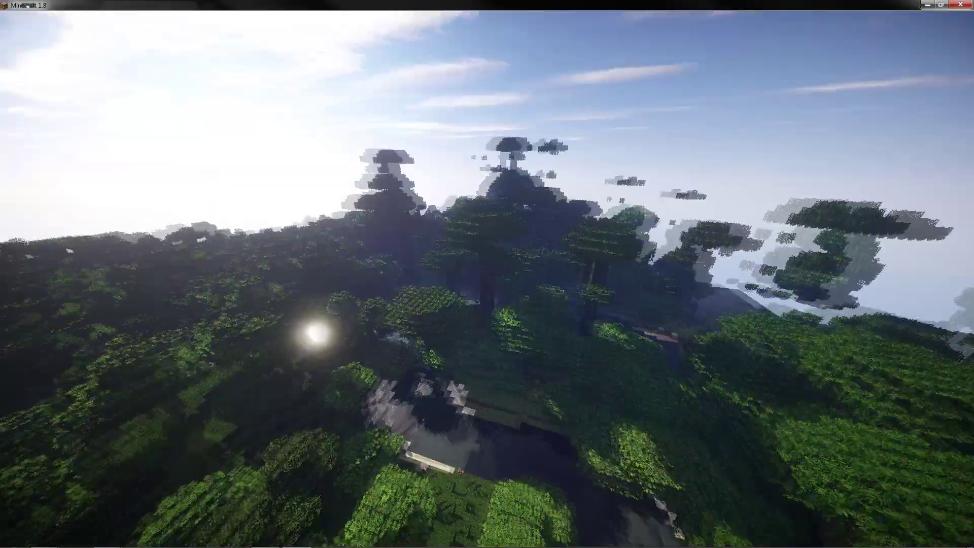
# Step: Show the HUD again and explore the shaded world, picking a stone block into the second hotbar slot and selecting the empty third slot
pyautogui.press('F1')
pyautogui.press('F3')
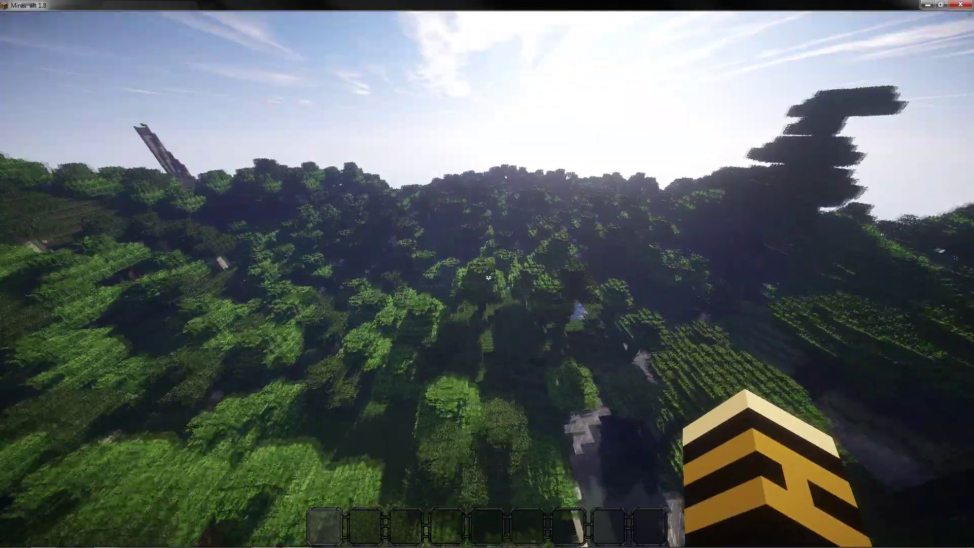
pyautogui.scroll(-1, 487, 274)
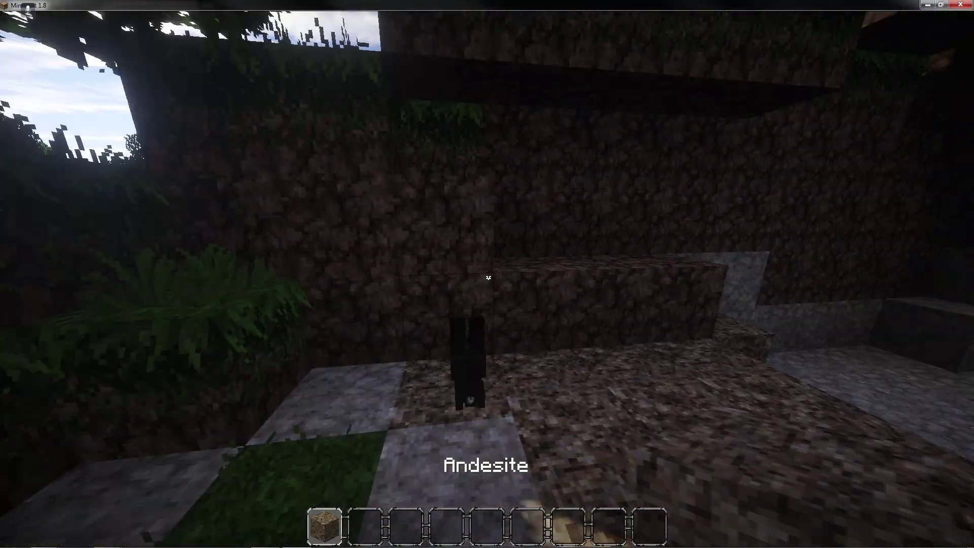
pyautogui.middleClick(488, 277)
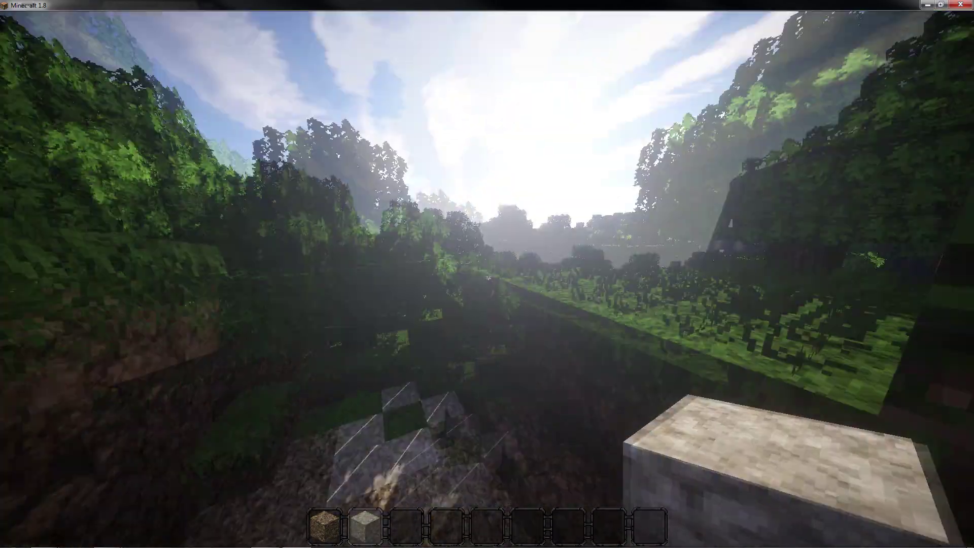
pyautogui.scroll(-1, 487, 274)
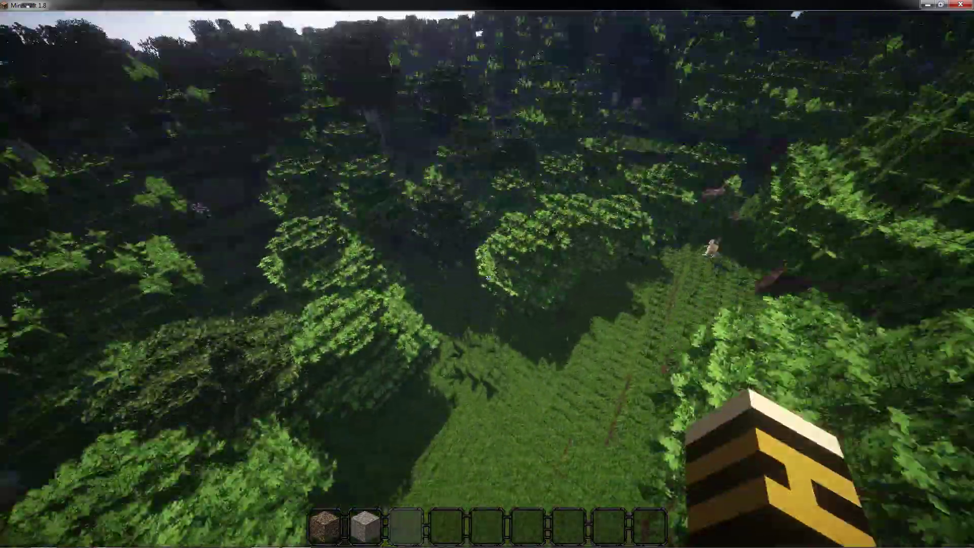